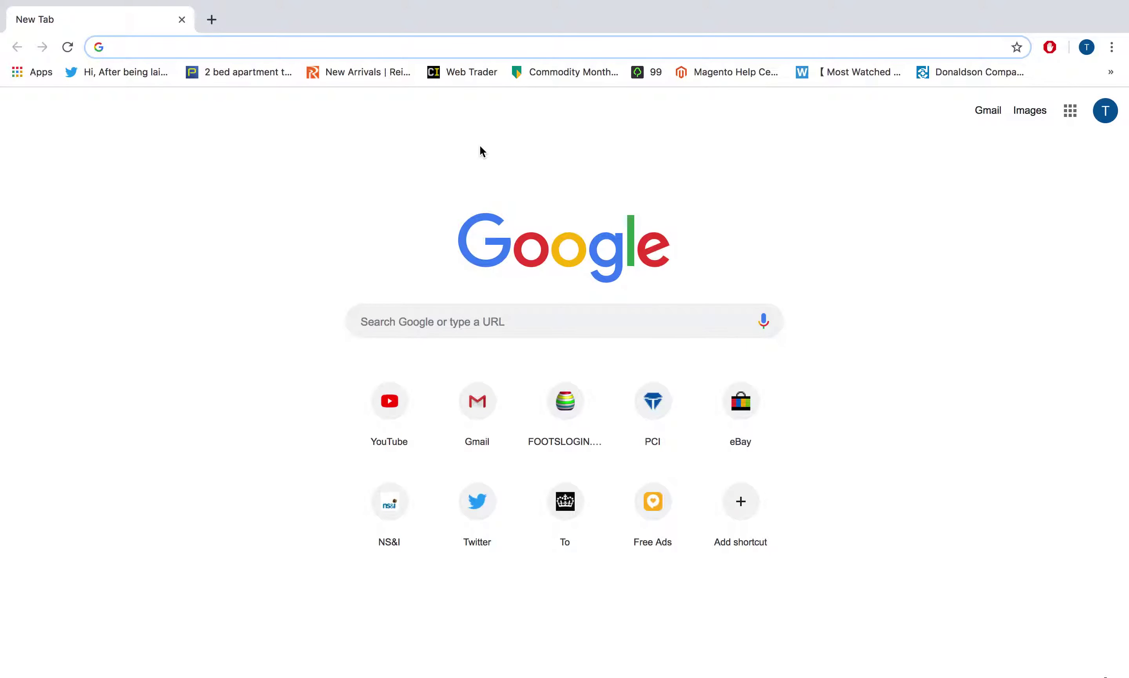
Step: Load google.com/alerts in Chrome to show the list of existing alerts
text(google)
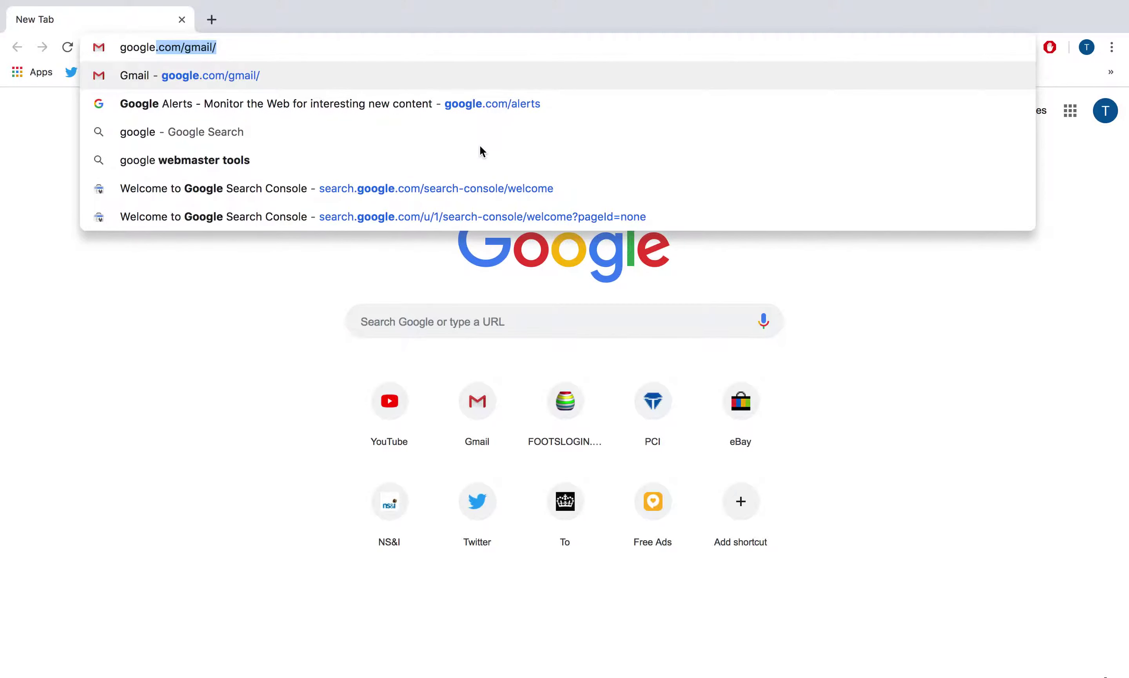
text(.com/a)
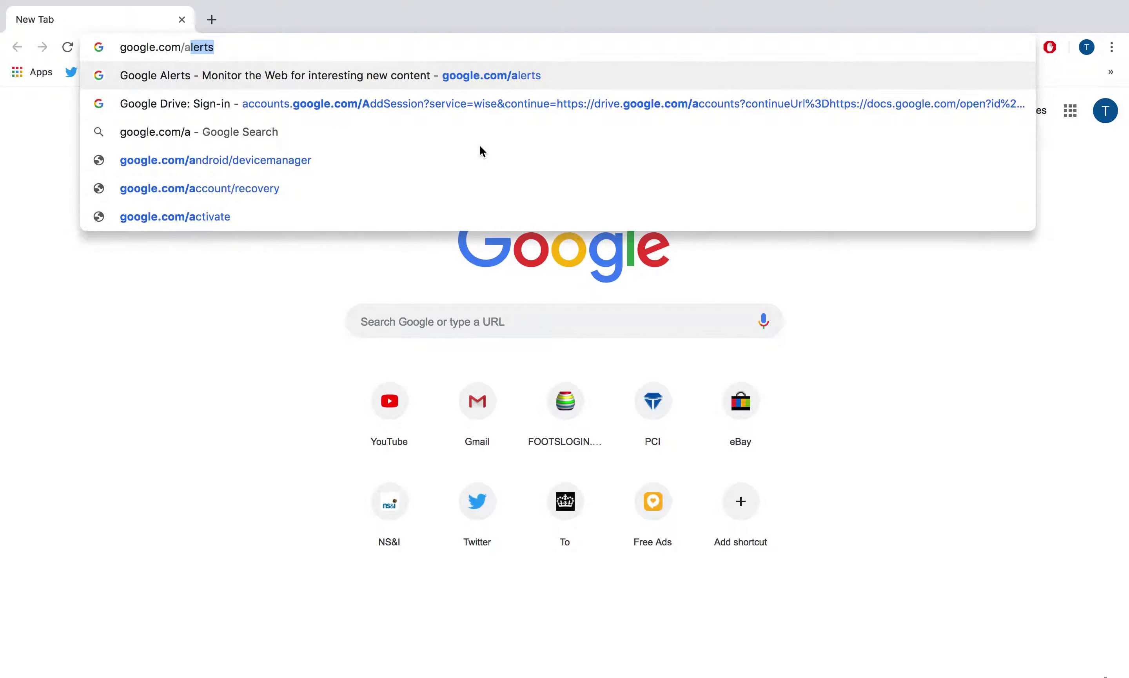
text(lerts)
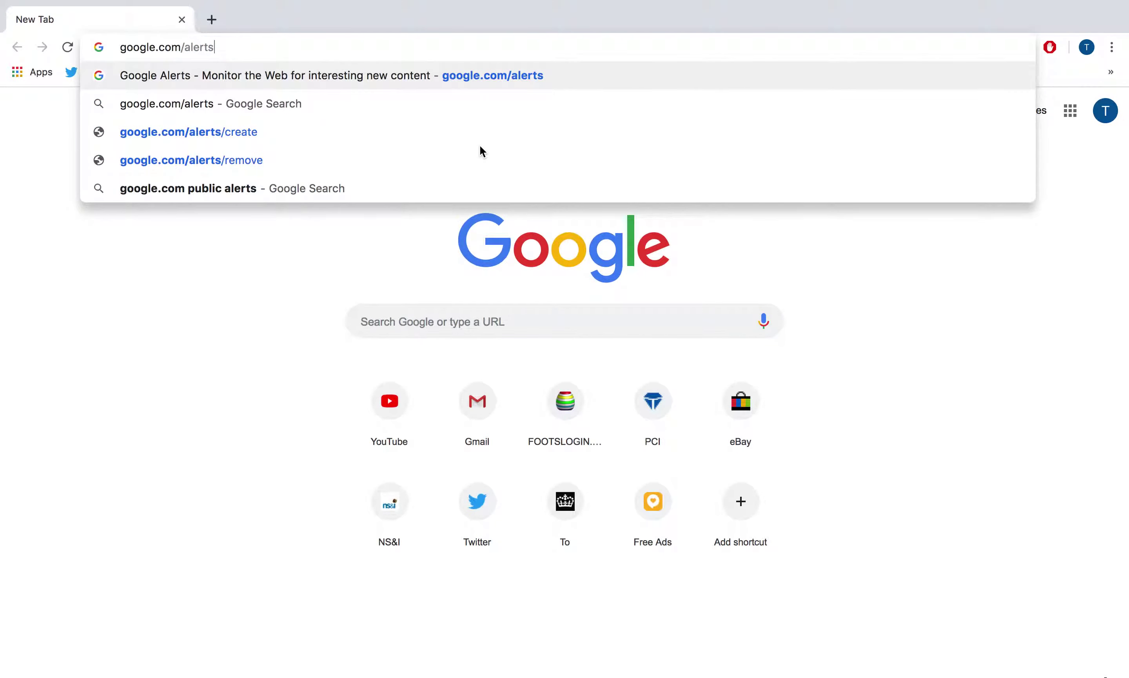
key(Return)
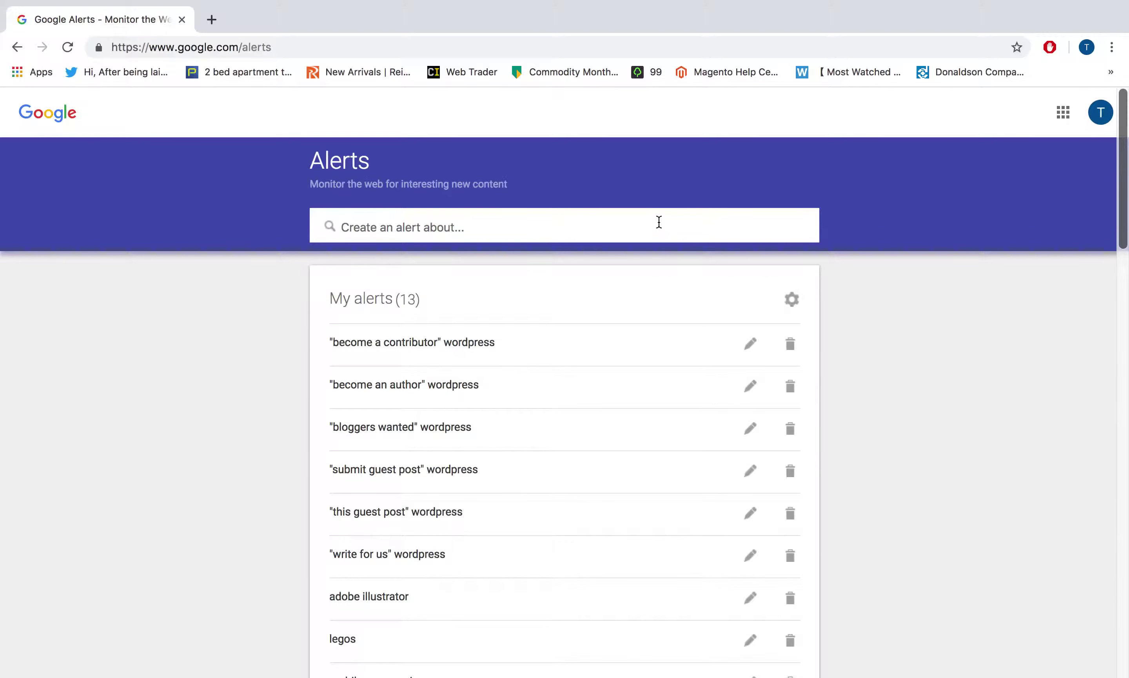
Step: Create the alert 'How * create wordpress website' with How many set to All results
text(How)
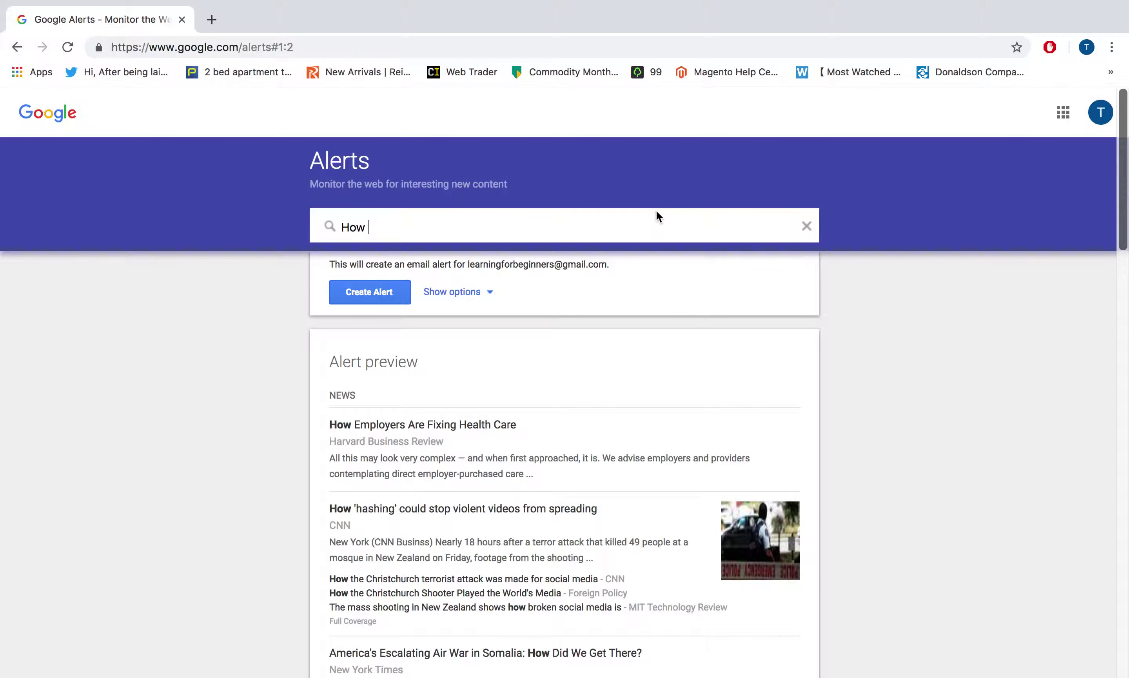
text(*)
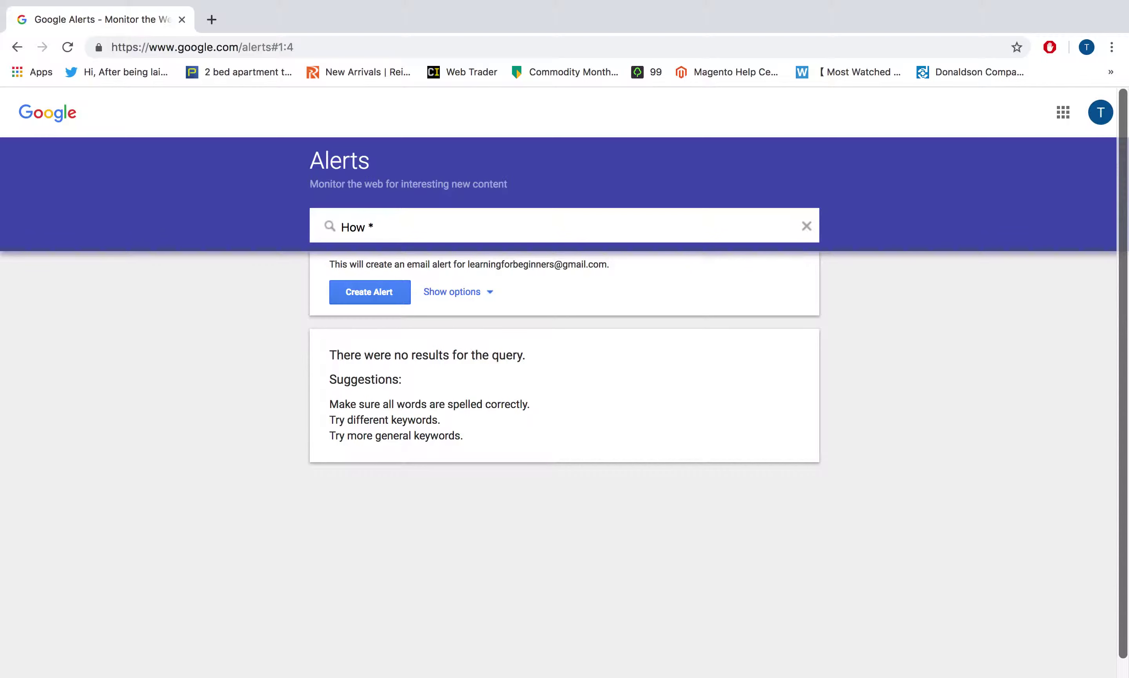
text(create wordpress website)
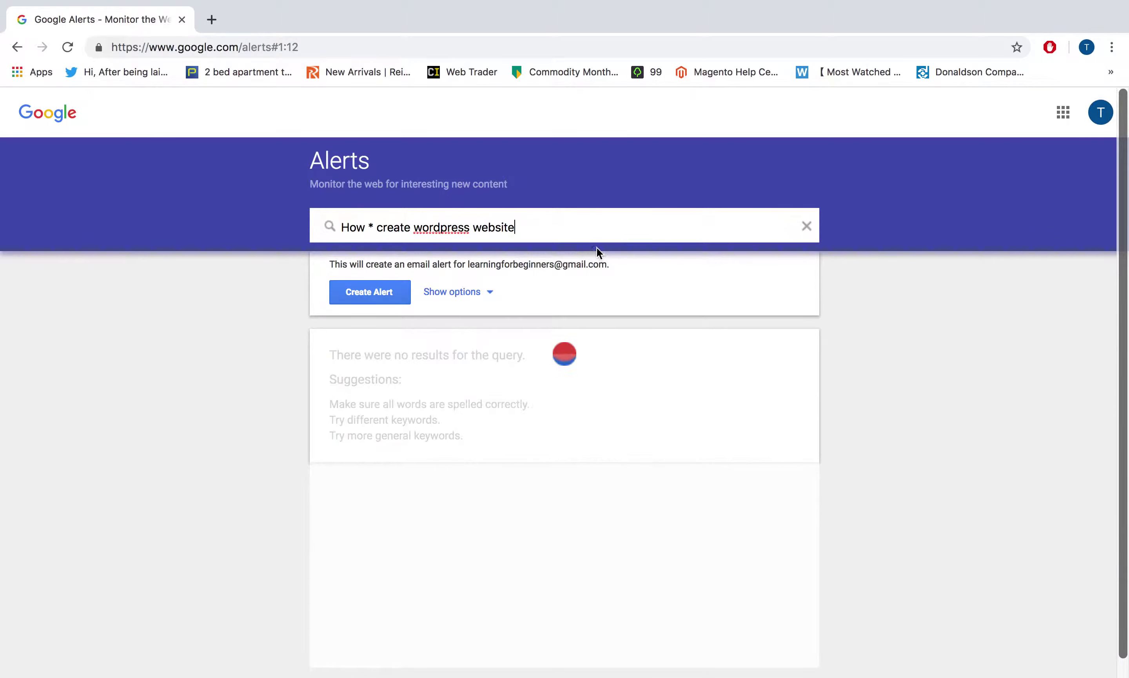
click(435, 293)
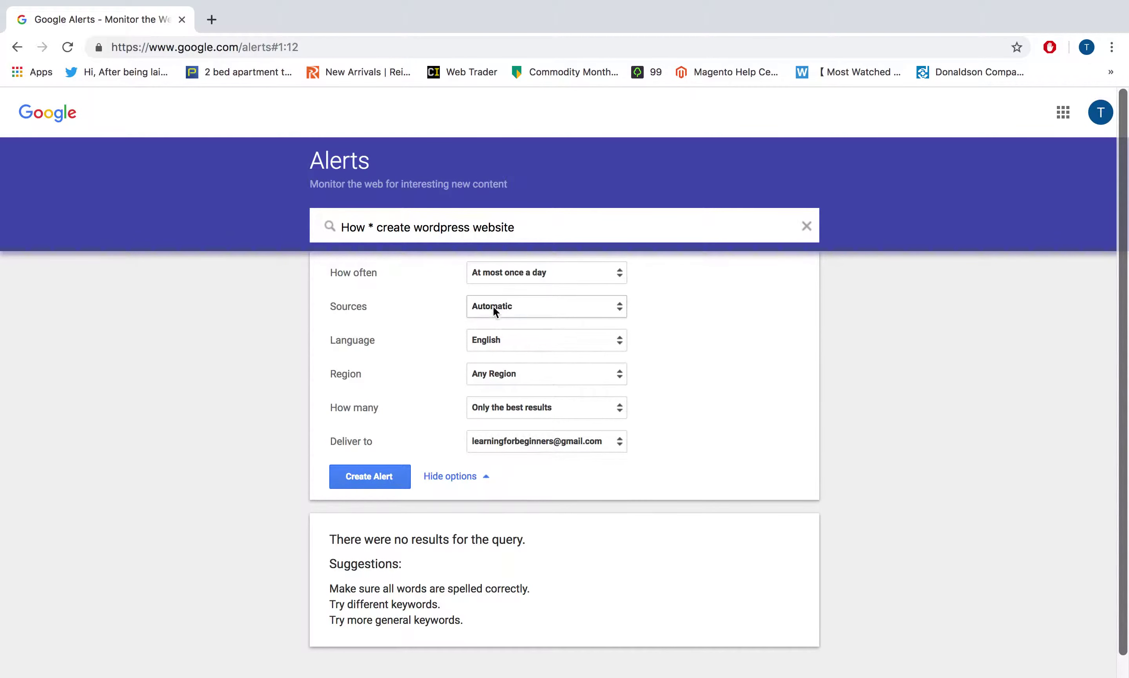
click(477, 407)
click(481, 433)
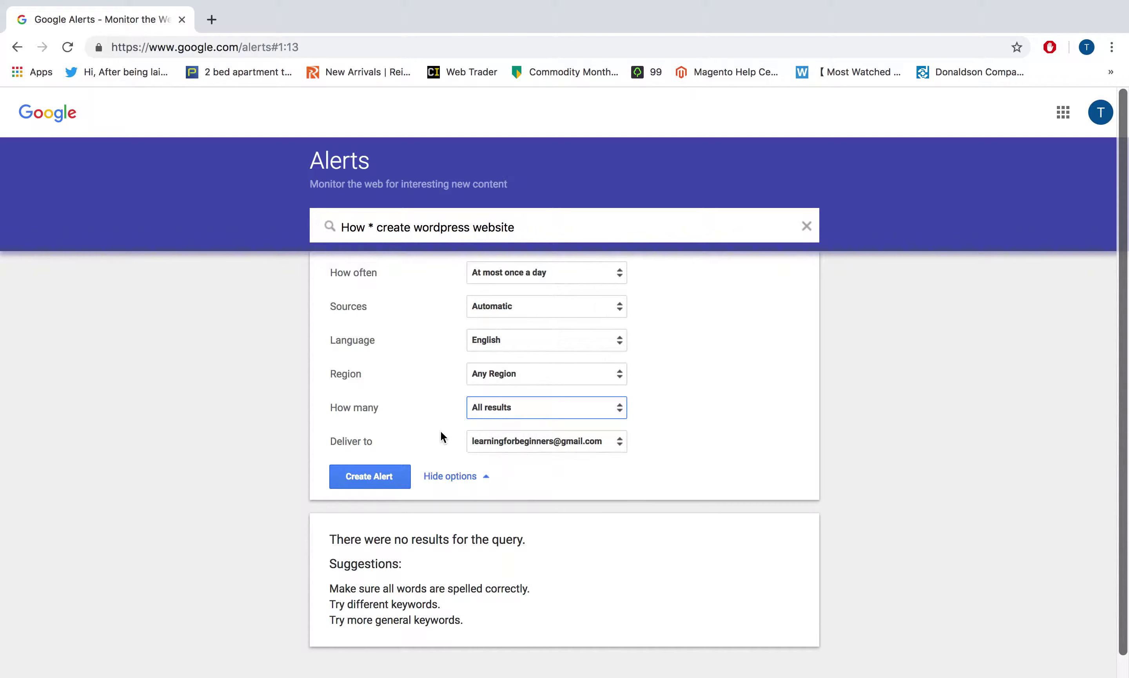
click(362, 477)
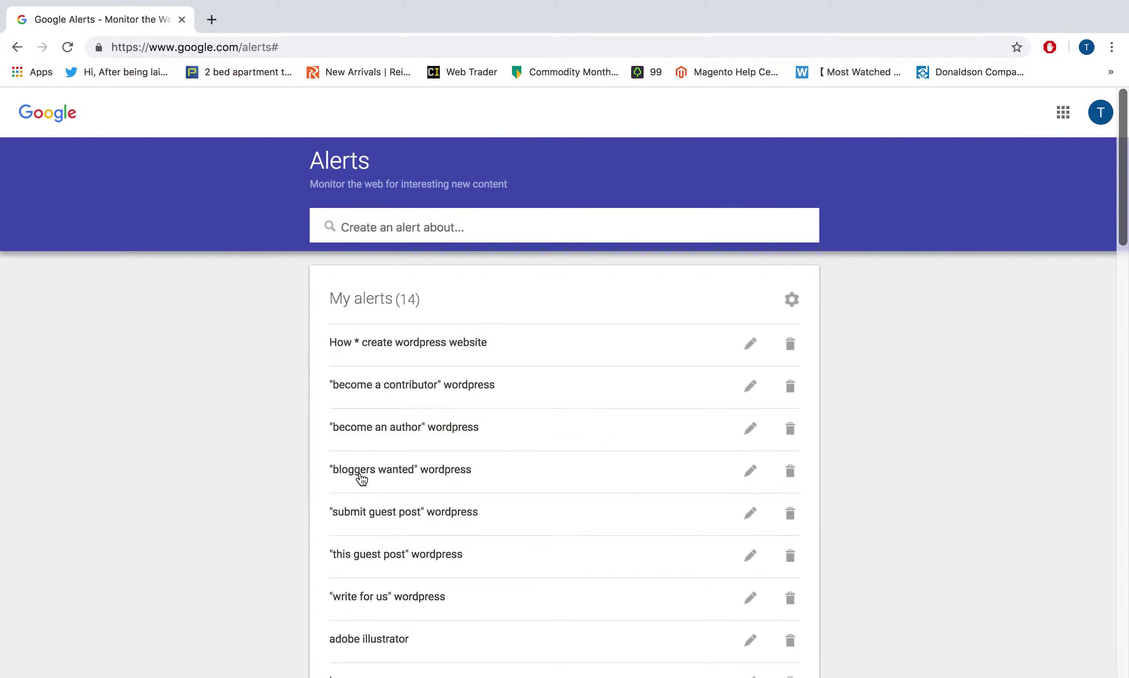
Step: Create the alert 'Is *create wordpress website' delivering All results
click(444, 226)
text(Is )
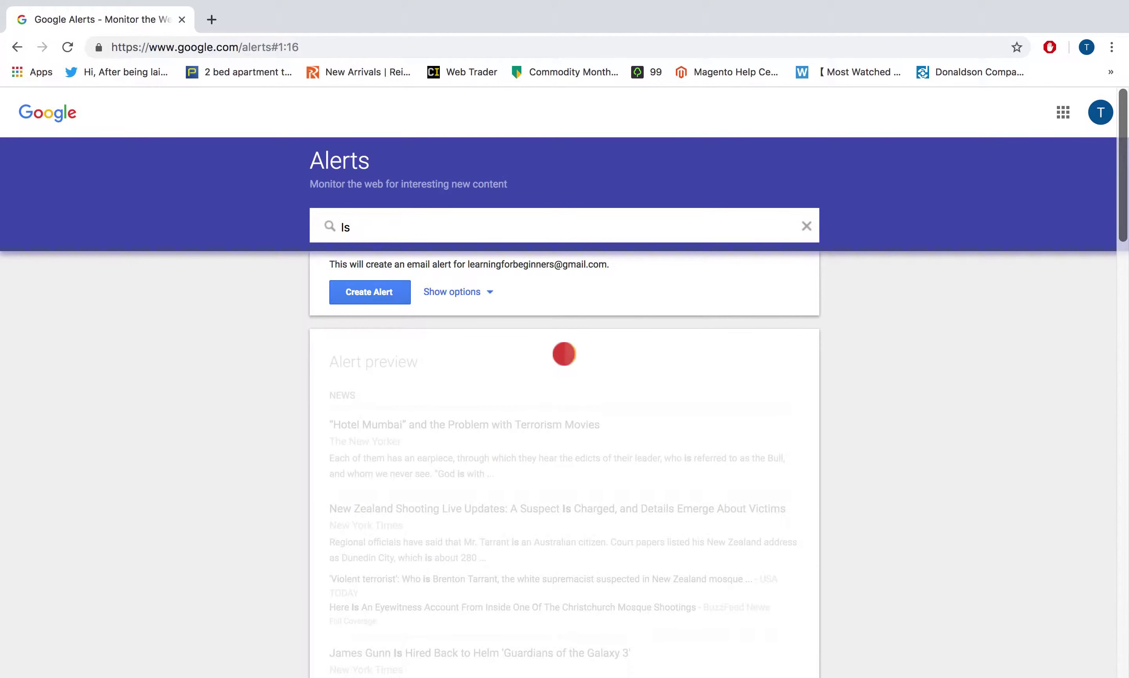
text(*cretate )
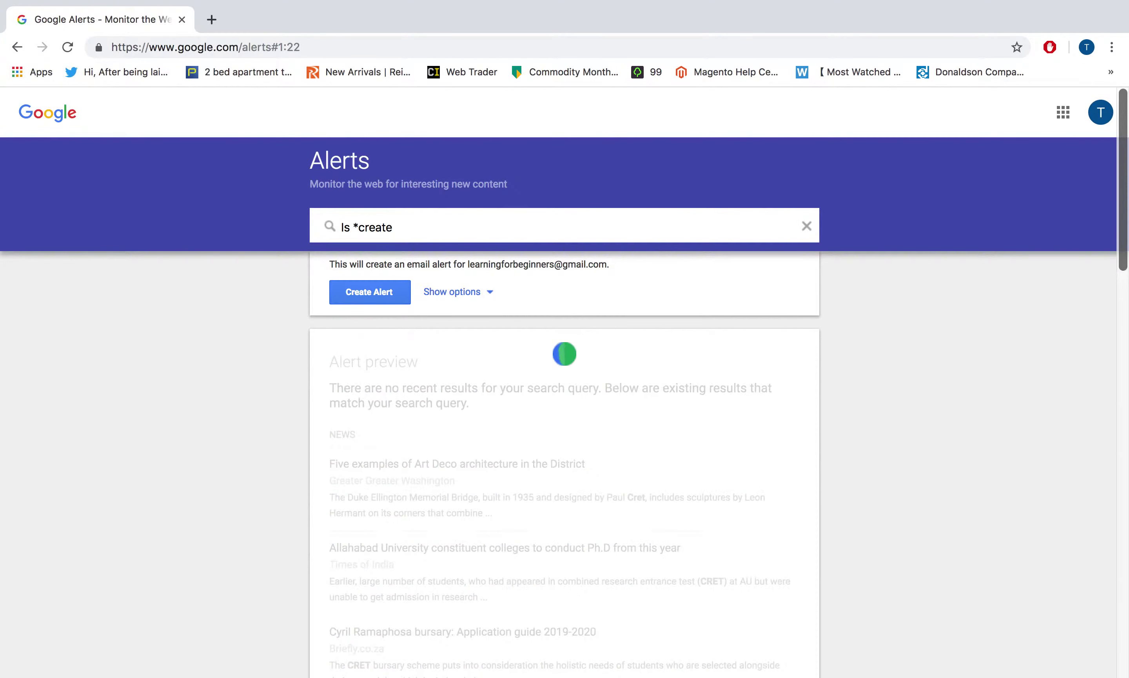
text(wordpress website)
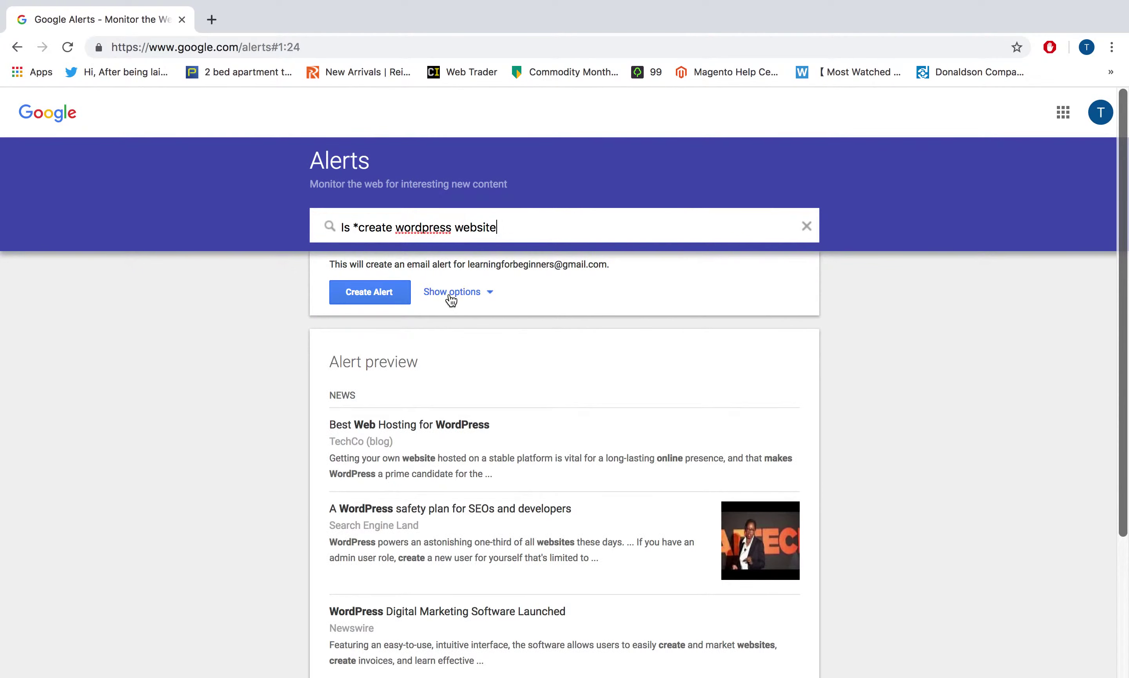
click(452, 292)
click(507, 413)
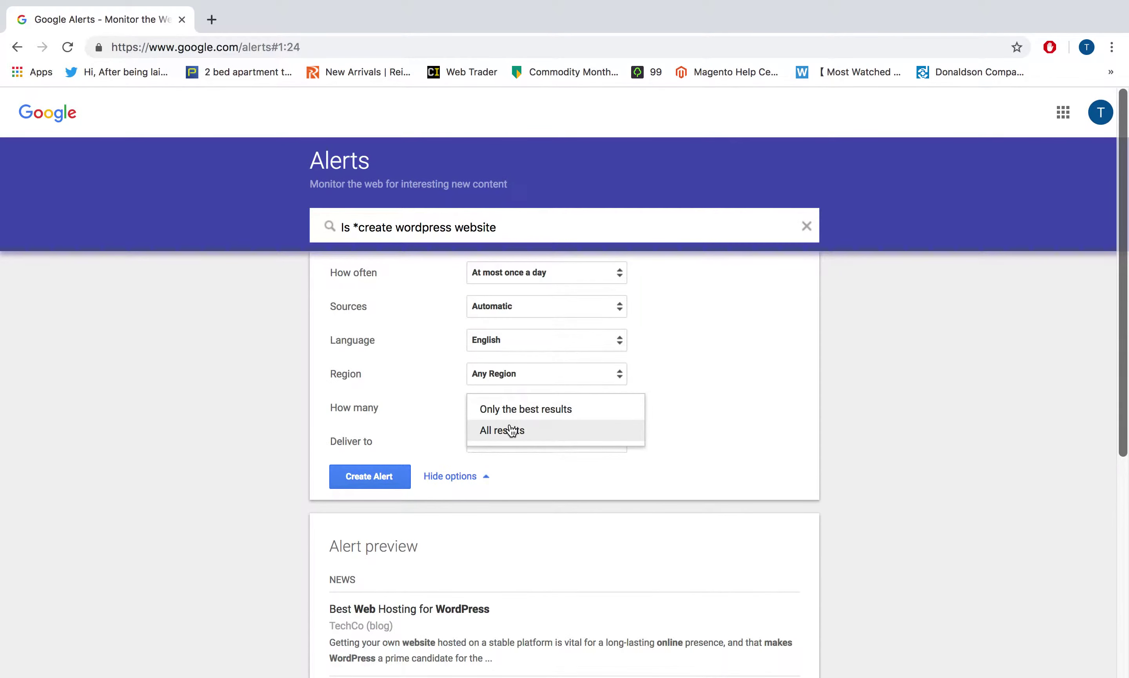
click(504, 431)
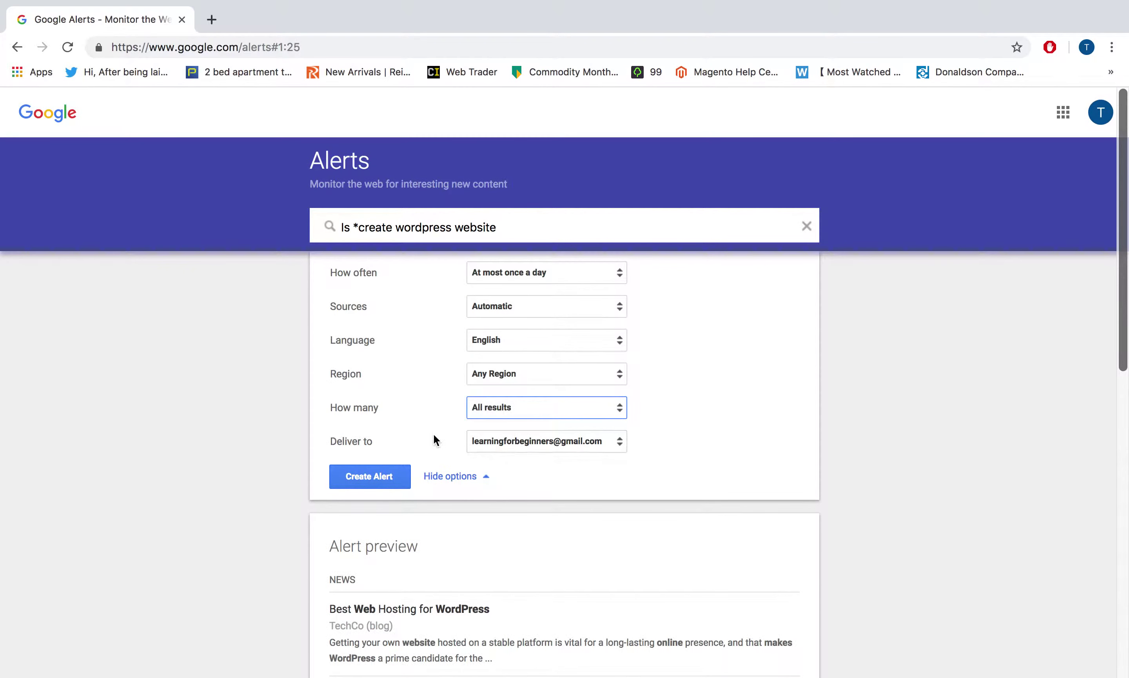
click(378, 475)
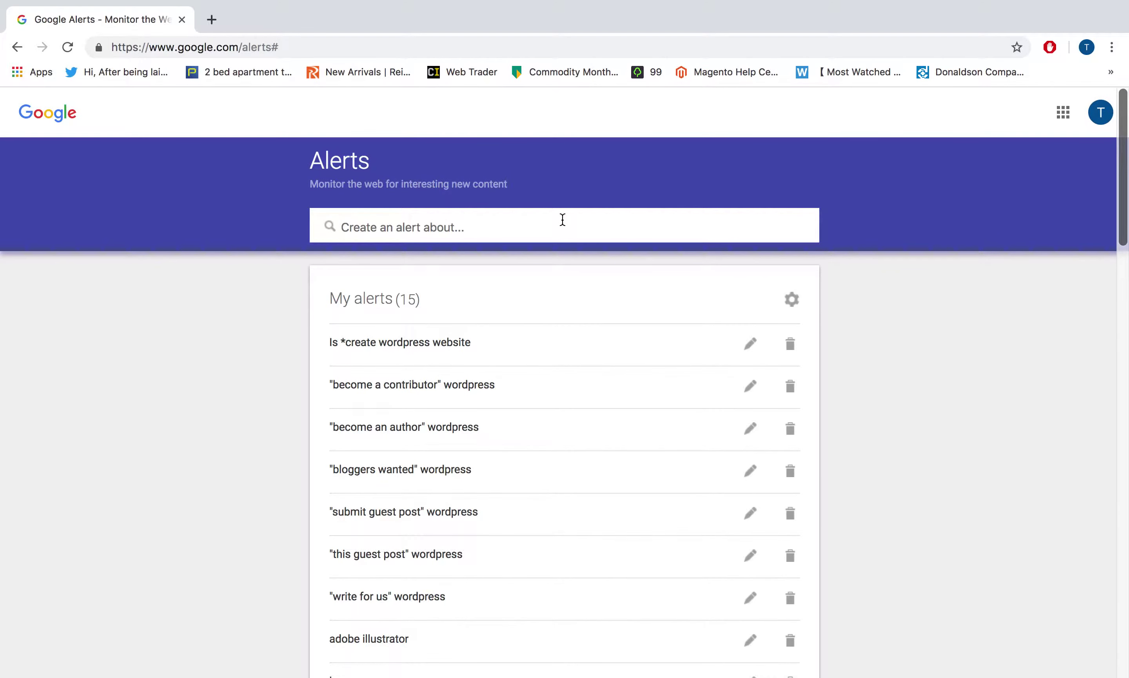
Step: Create the alert 'Can * create wordpress website' with How many set to All results
text(Can )
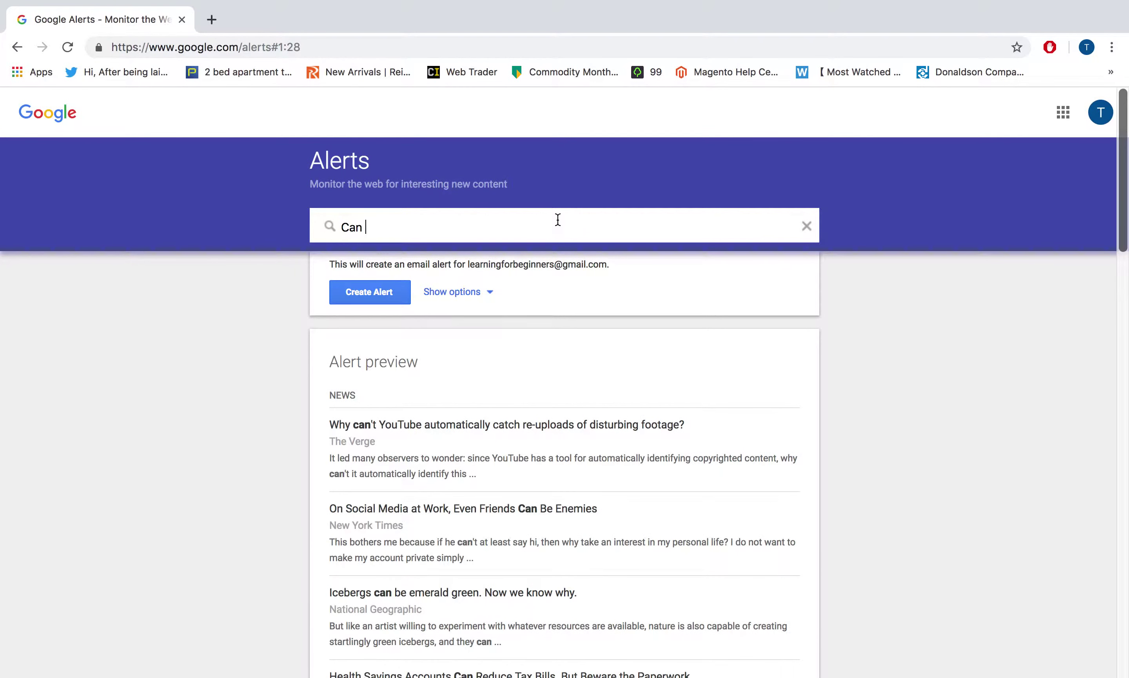
text(* create word)
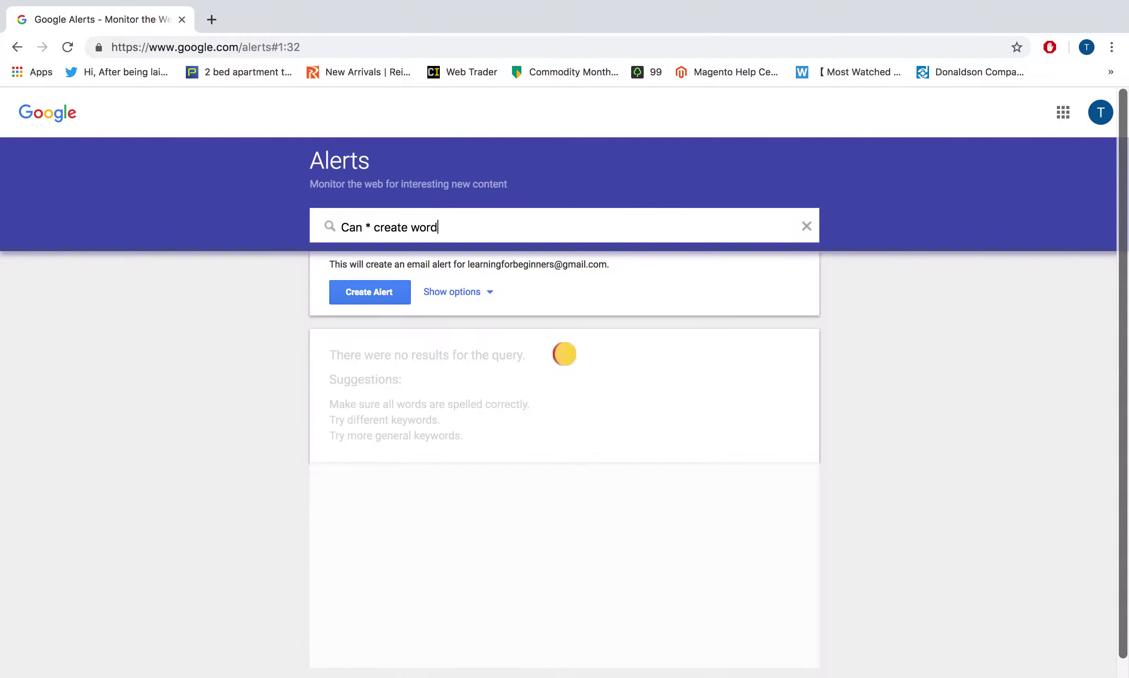
text(press wed)
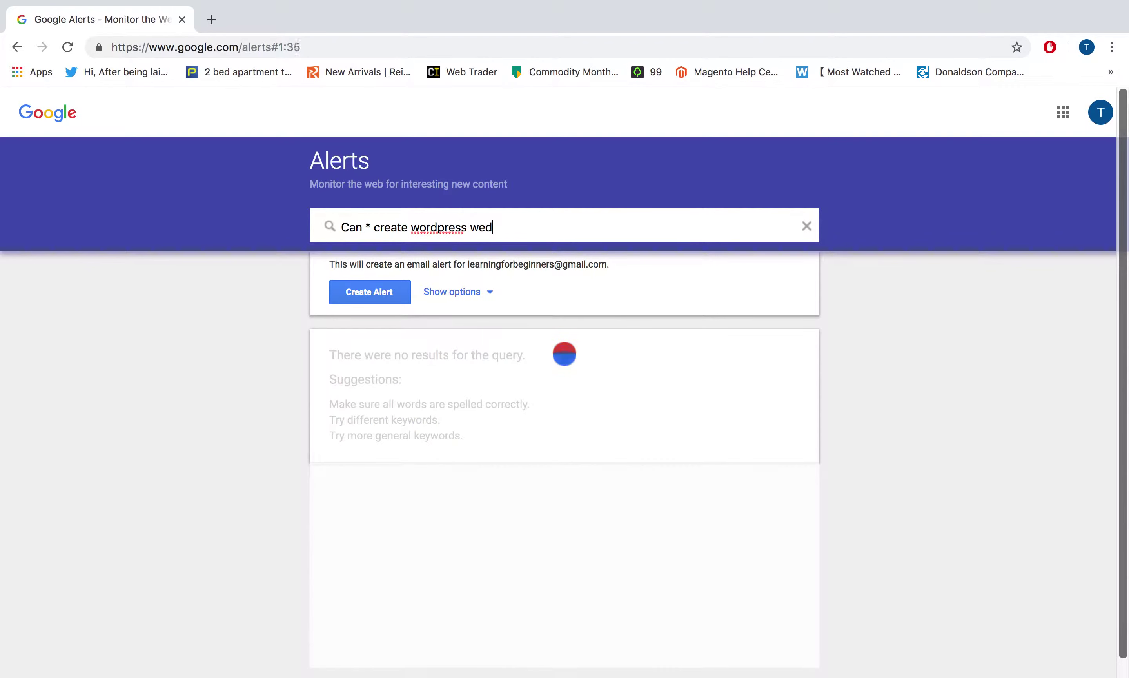
key(BackSpace)
text(bsite)
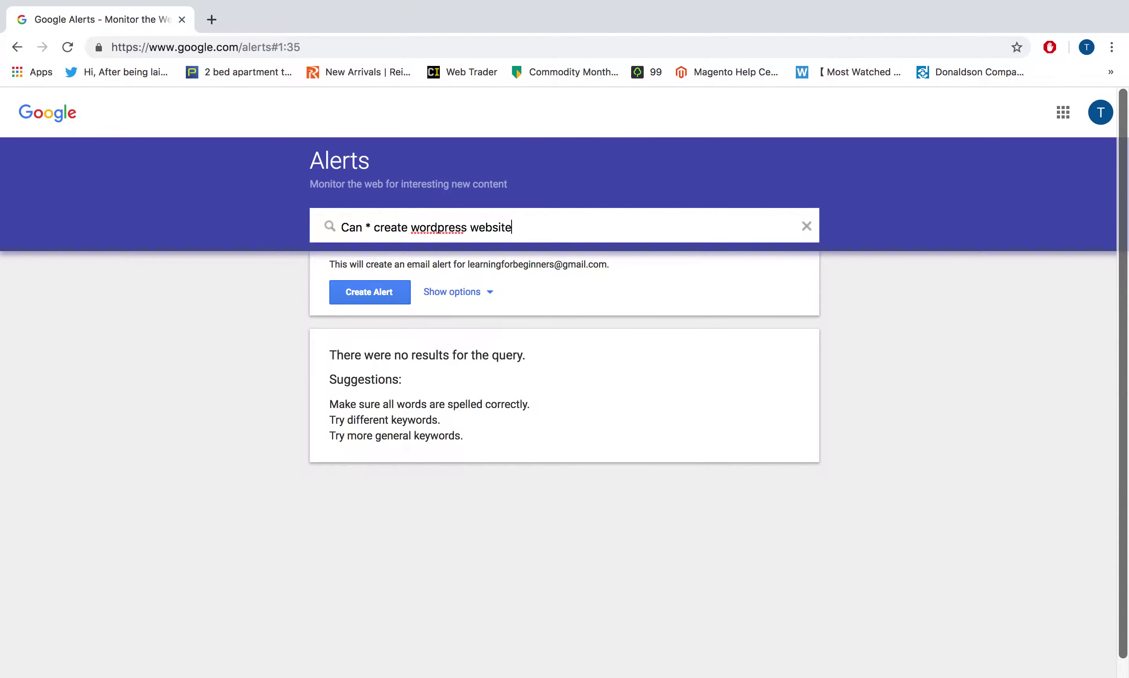
click(464, 296)
click(492, 407)
click(490, 430)
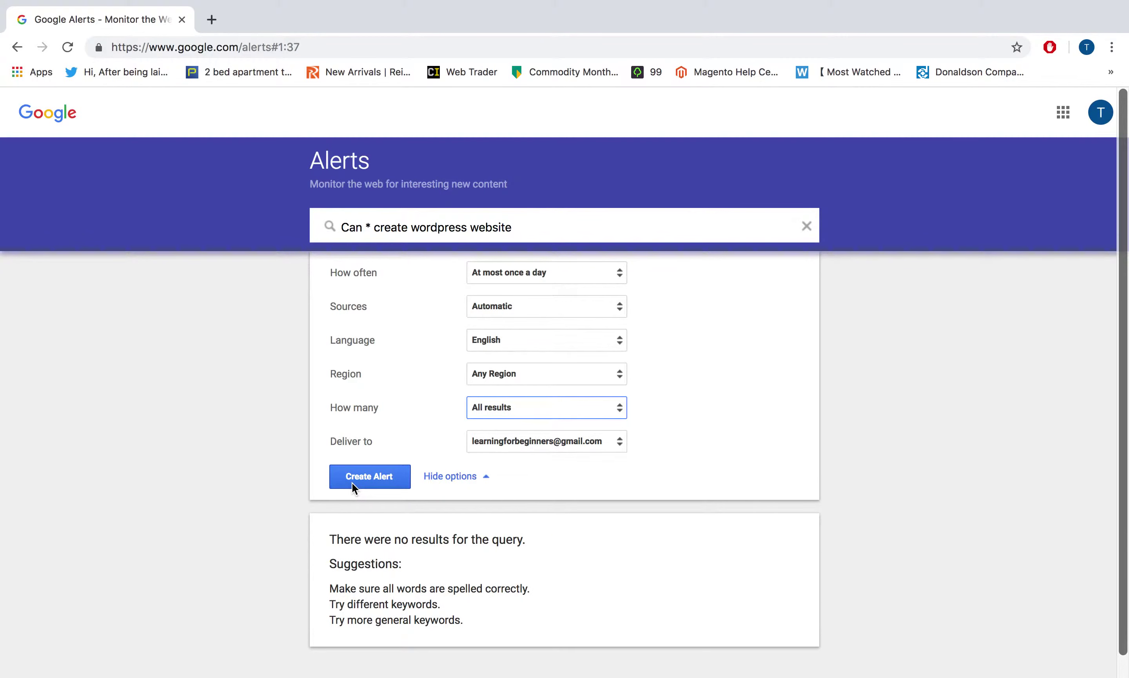
click(369, 480)
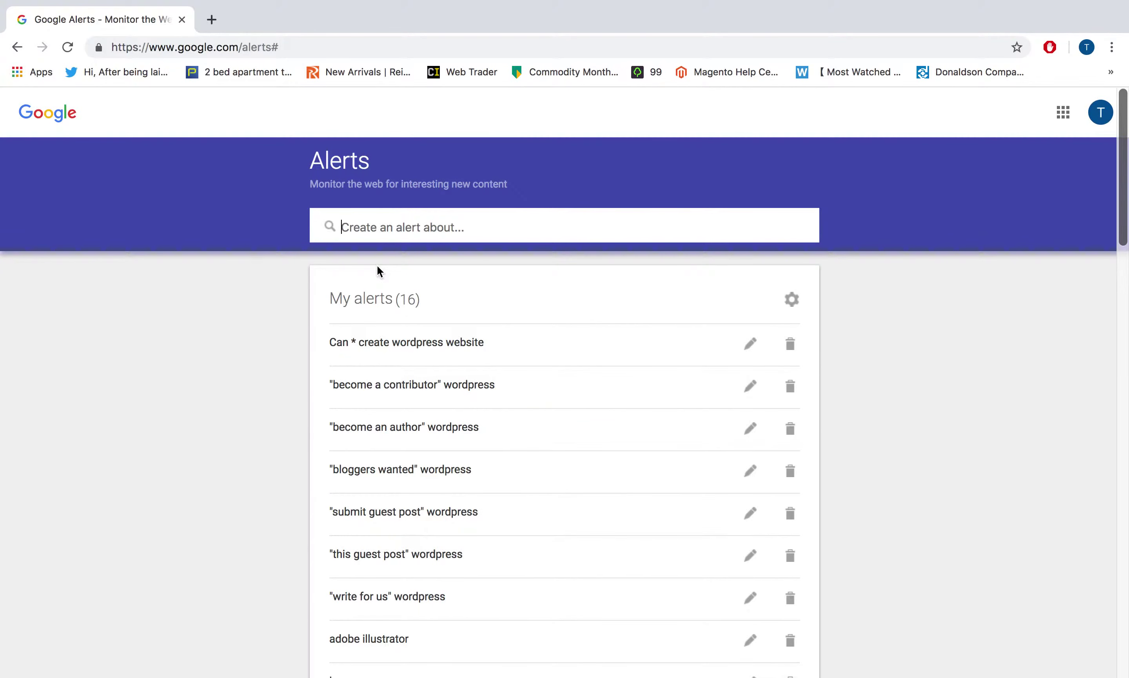
Step: Create the 'When * create wordpress website' alert with All results, copying the phrase for reuse
text(When)
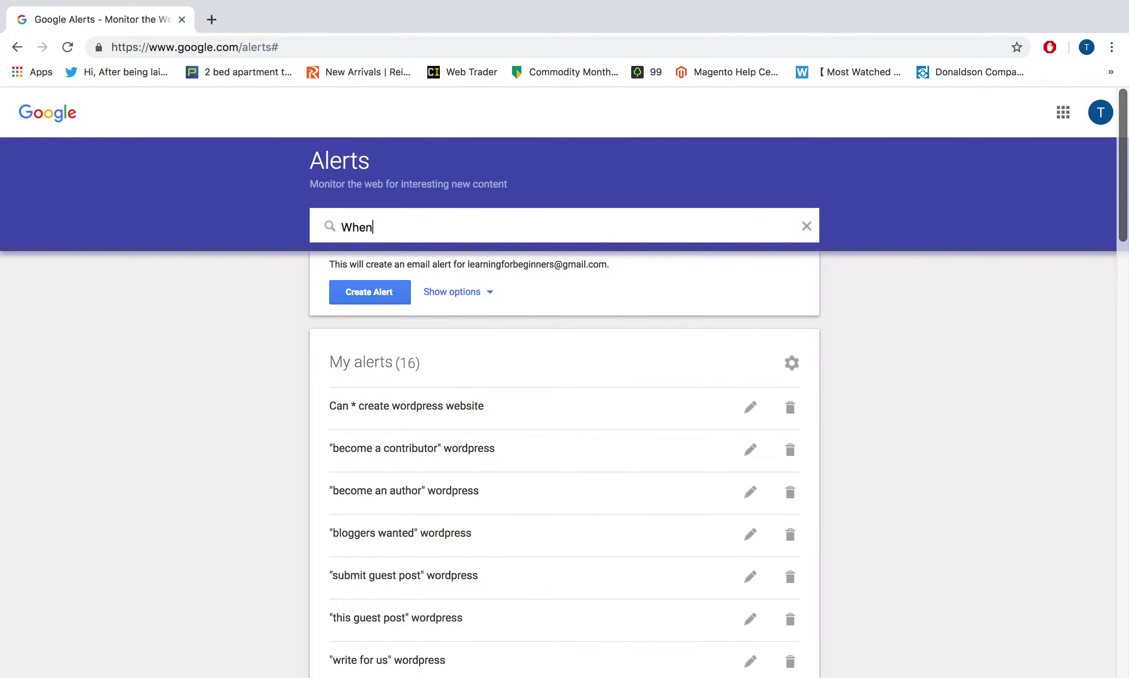
text( 8 c)
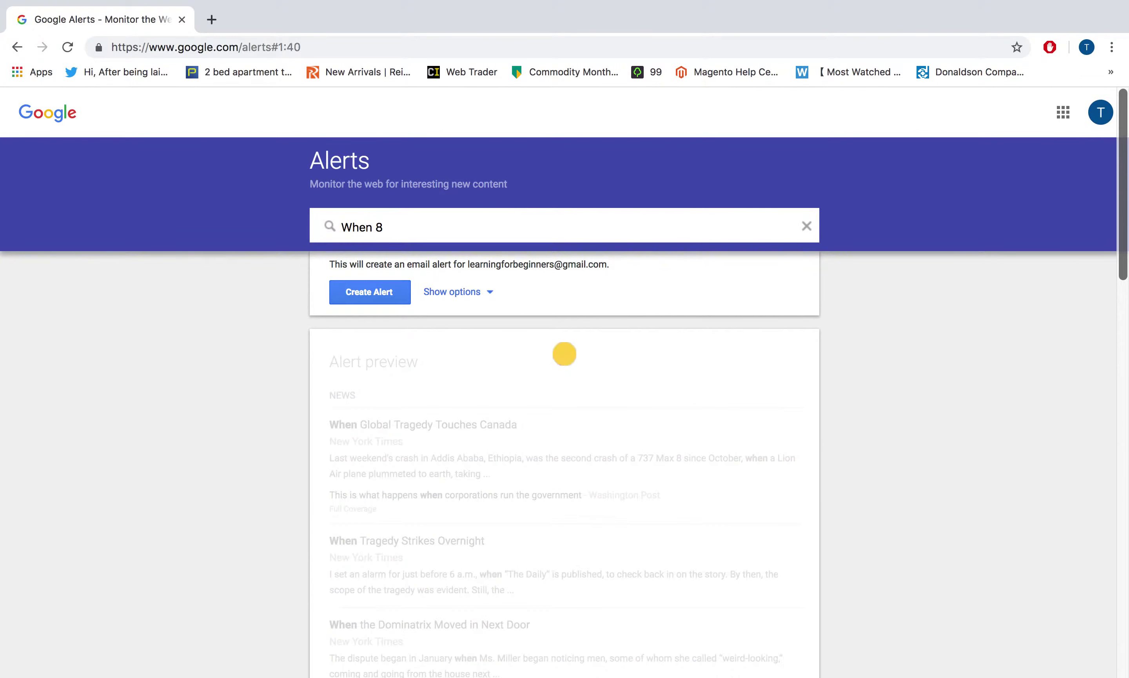
key(BackSpace)
key(BackSpace)
key(BackSpace)
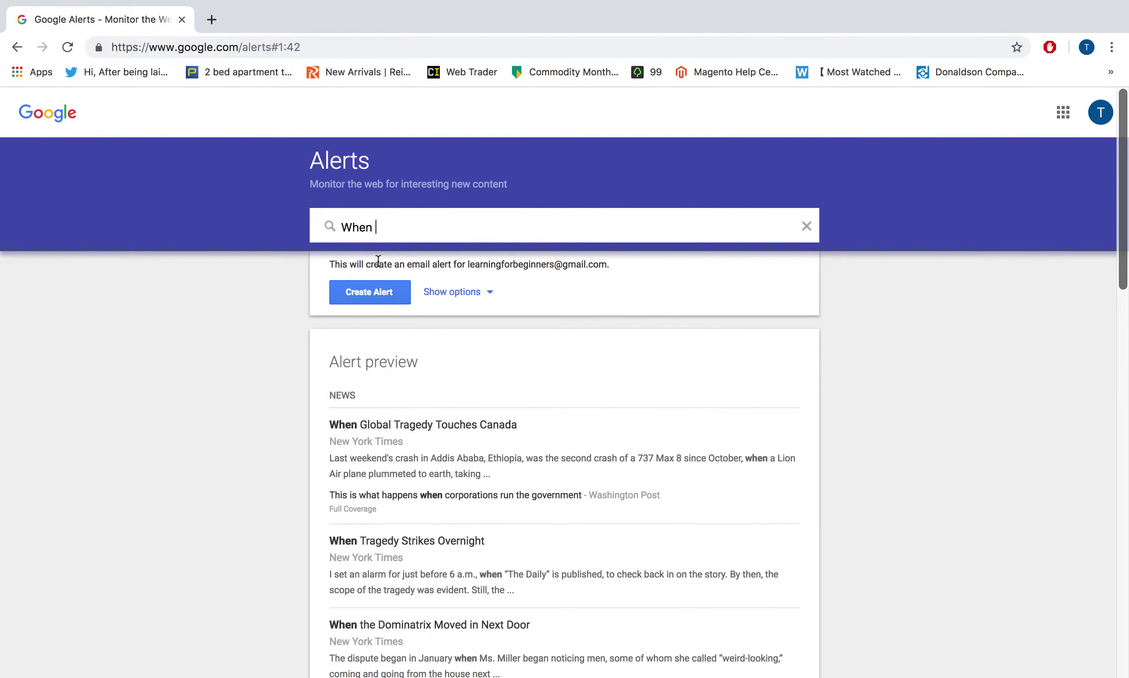
text(* c)
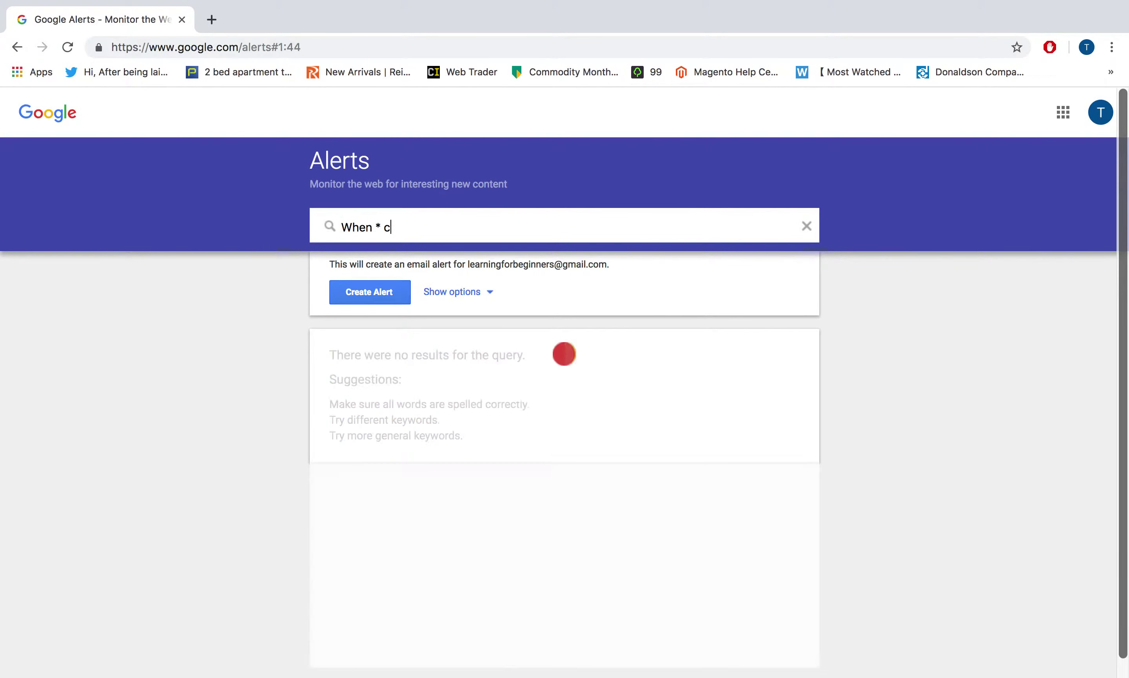
text(reate wo)
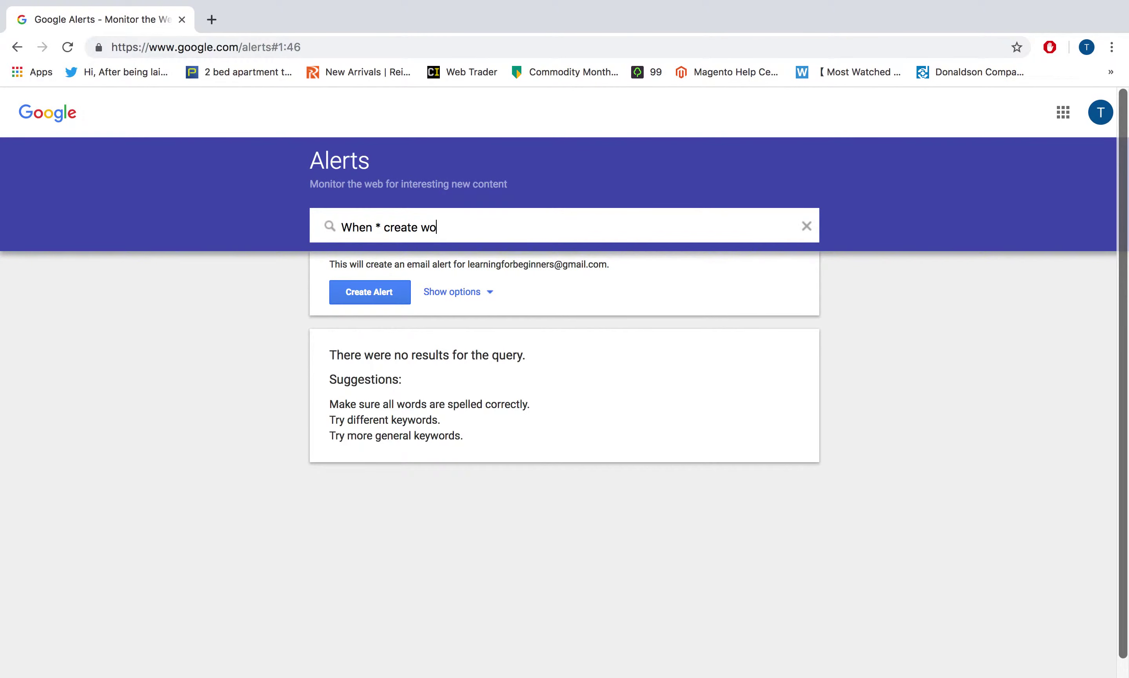
text(rdpress website)
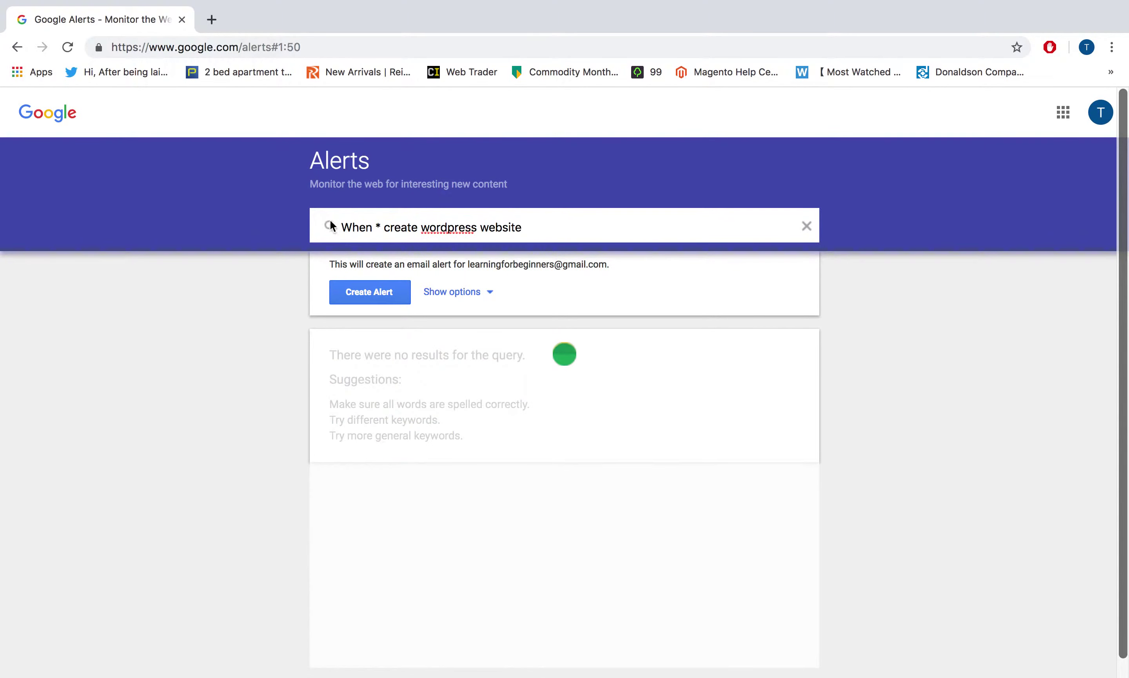
drag(384, 227, 512, 238)
key(ctrl+c)
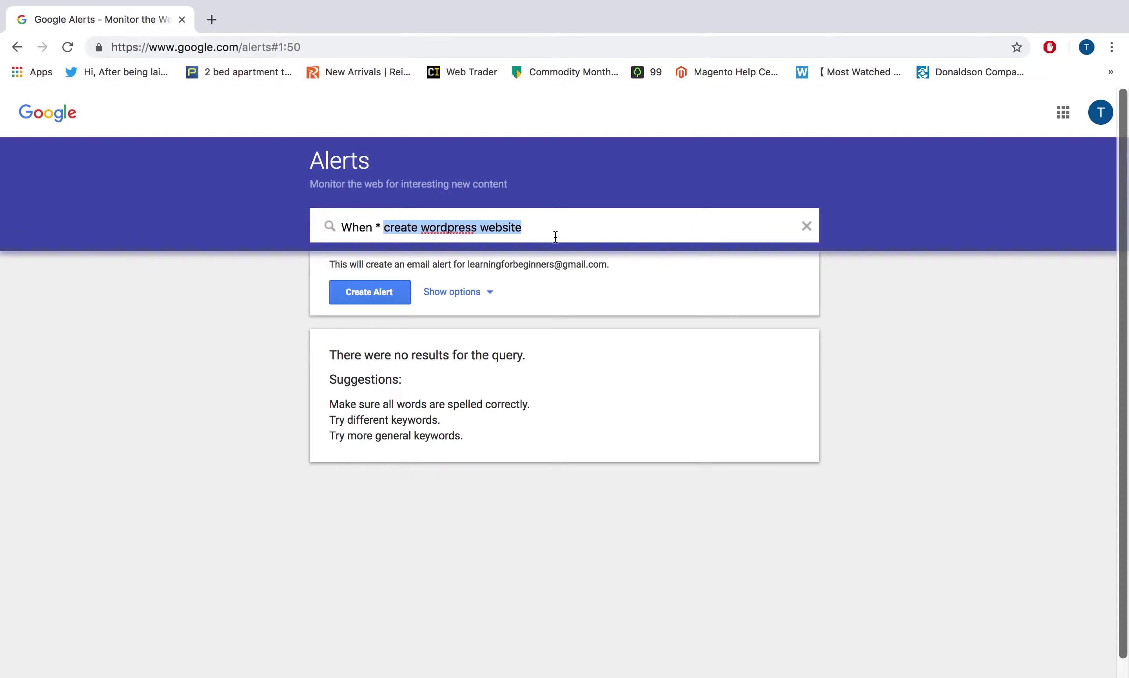
click(467, 294)
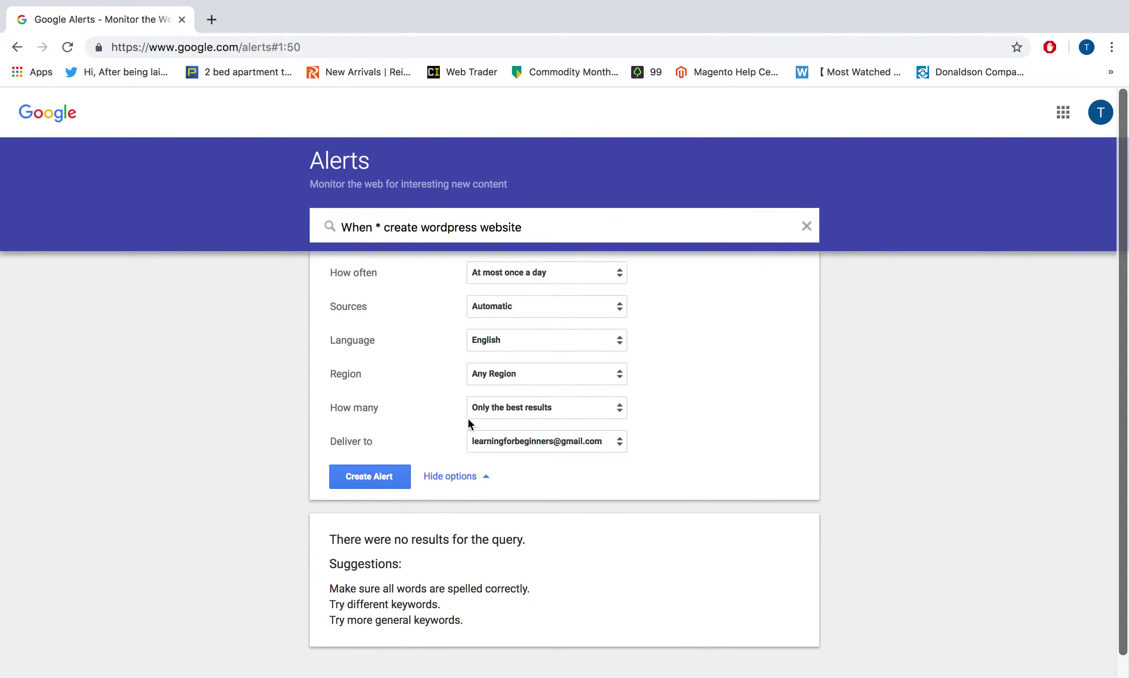
click(477, 413)
click(485, 438)
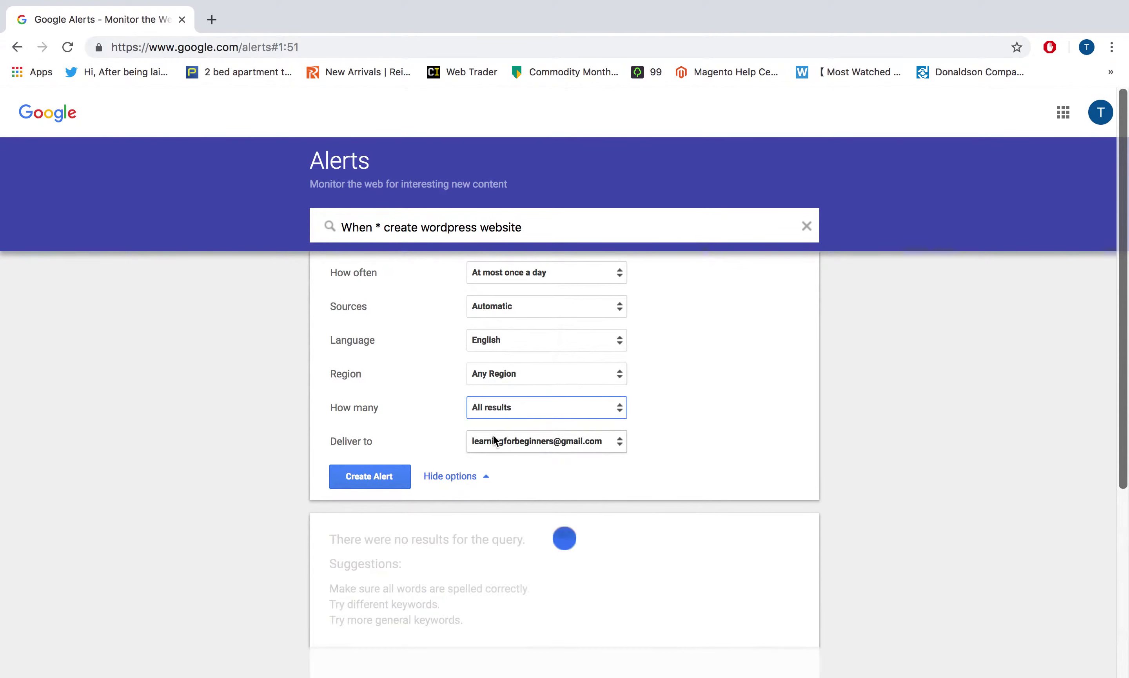
click(368, 477)
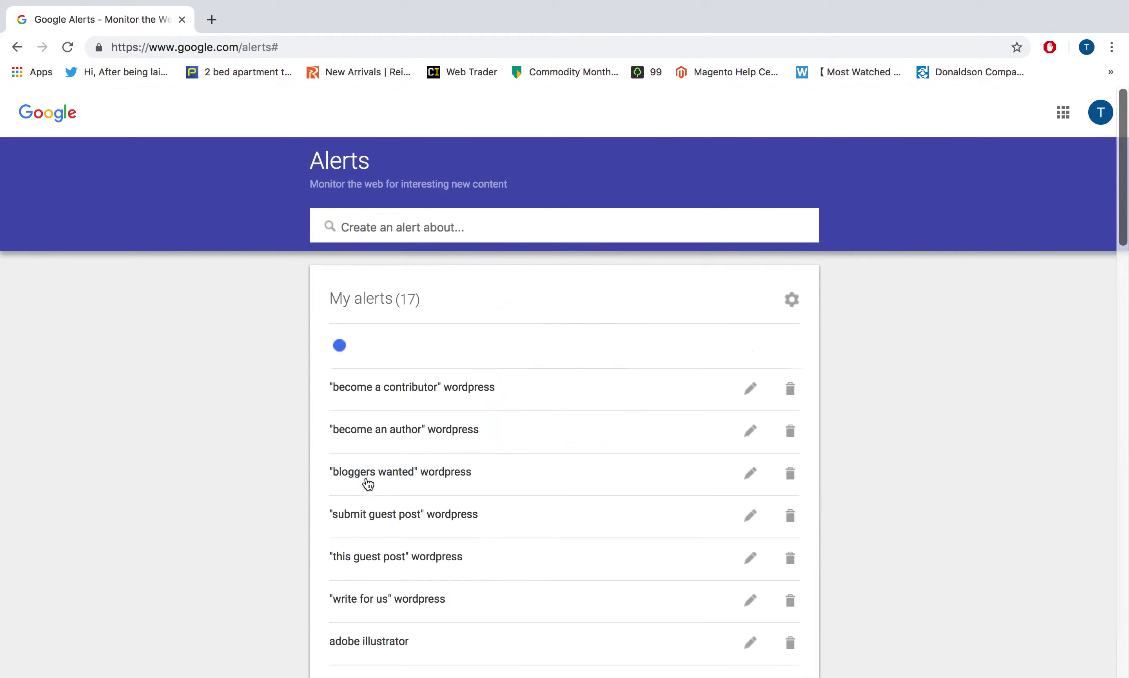
Step: Re-enter 'When *' with the pasted phrase and save it again with All results
click(372, 222)
text(When)
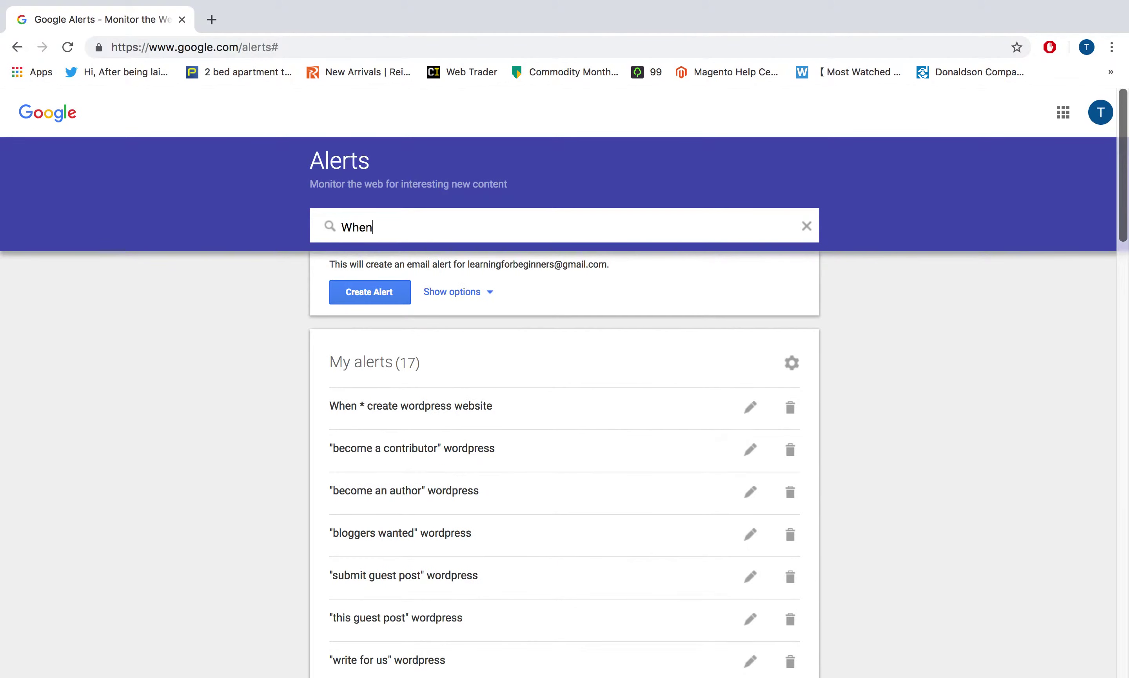
text( *)
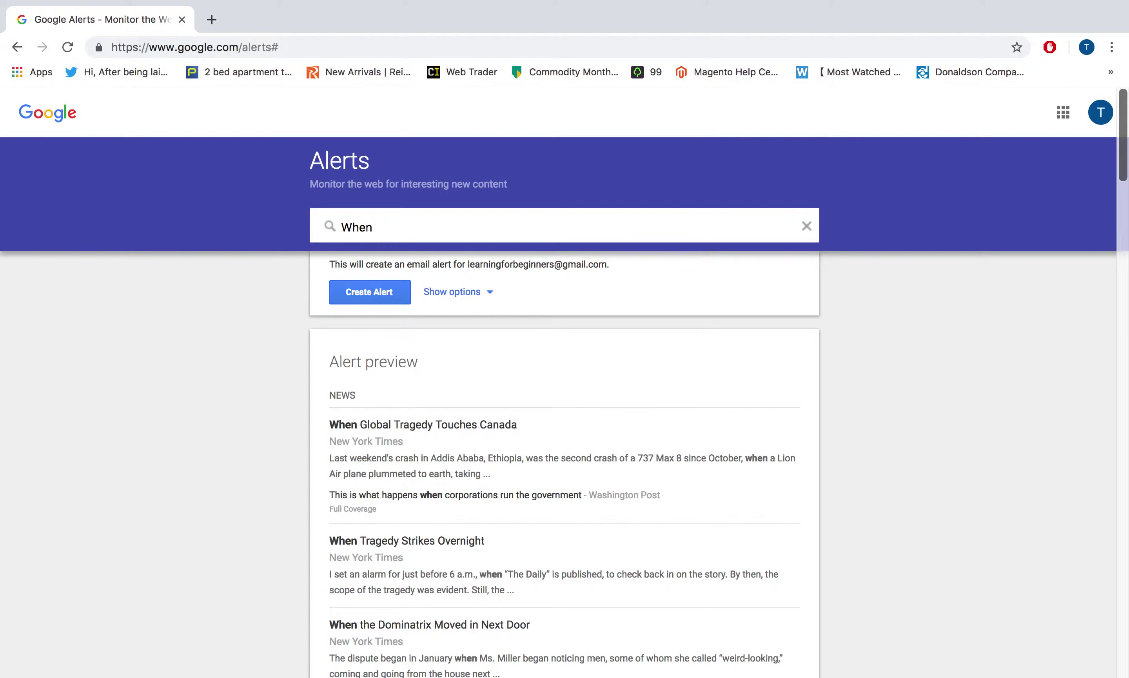
key(ctrl+v)
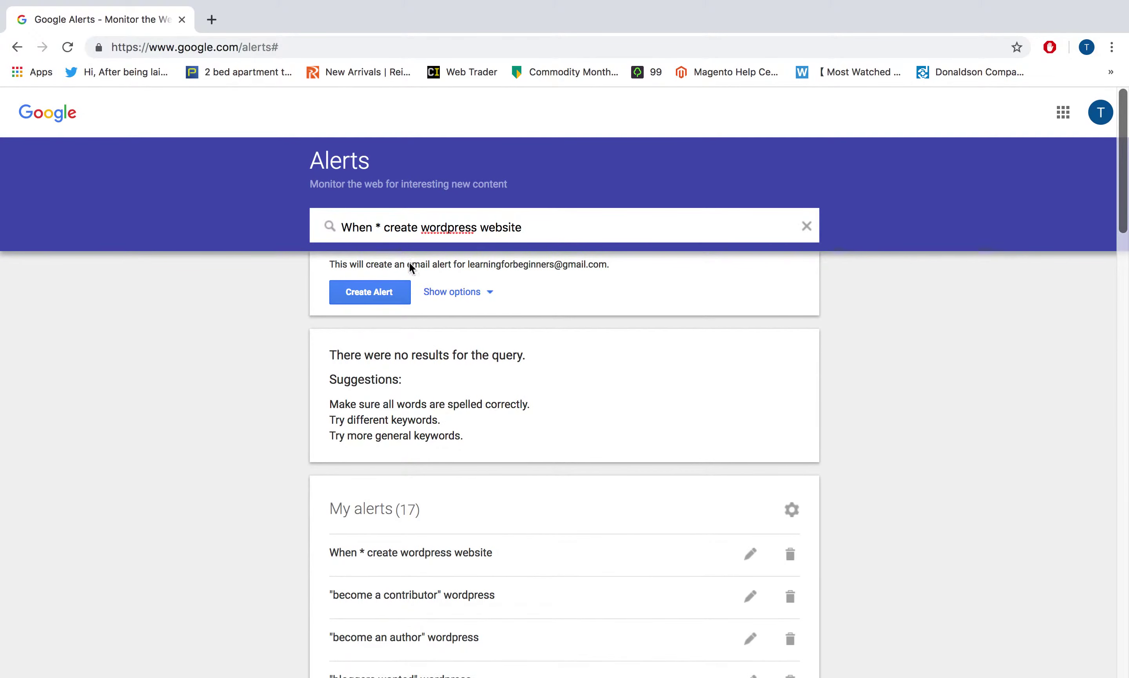
click(465, 292)
click(470, 408)
click(477, 431)
click(362, 479)
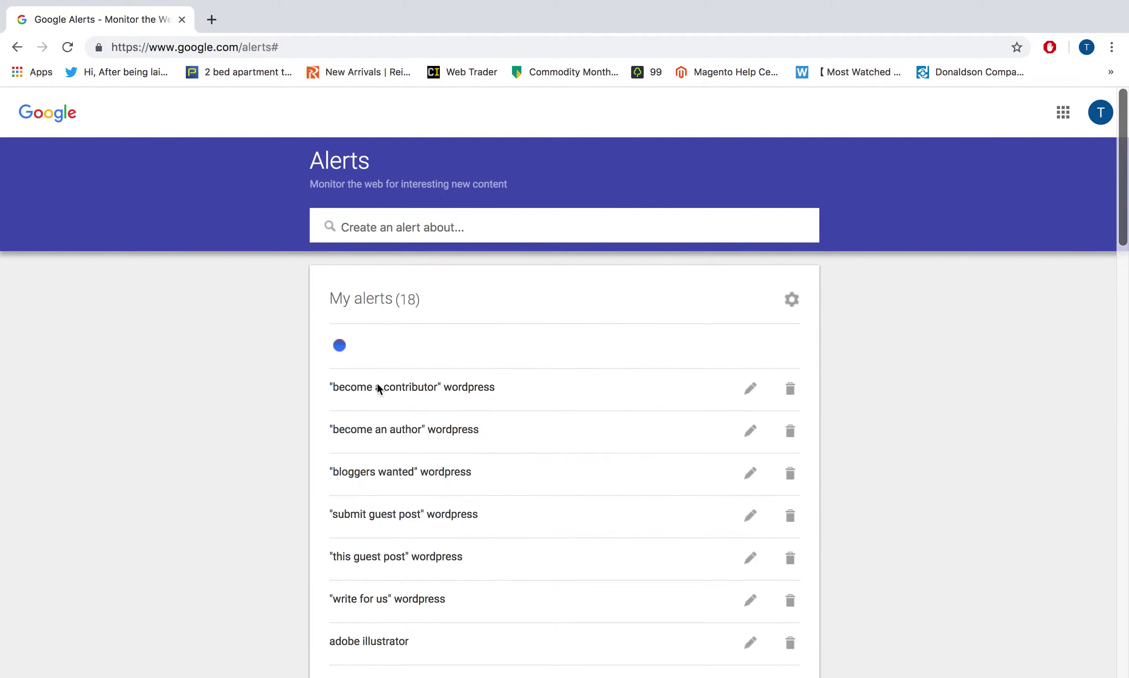
Step: Create the alert 'Why * create wordpress website' with How many set to All results
click(426, 239)
text(Why *)
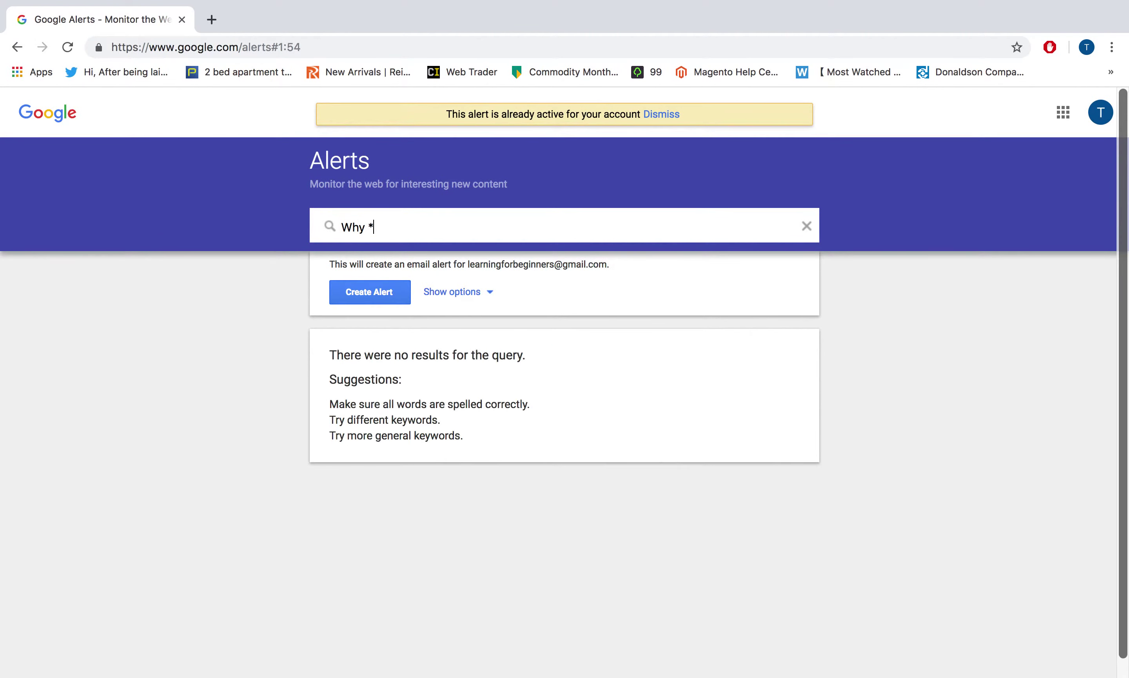
text( create wordpress website)
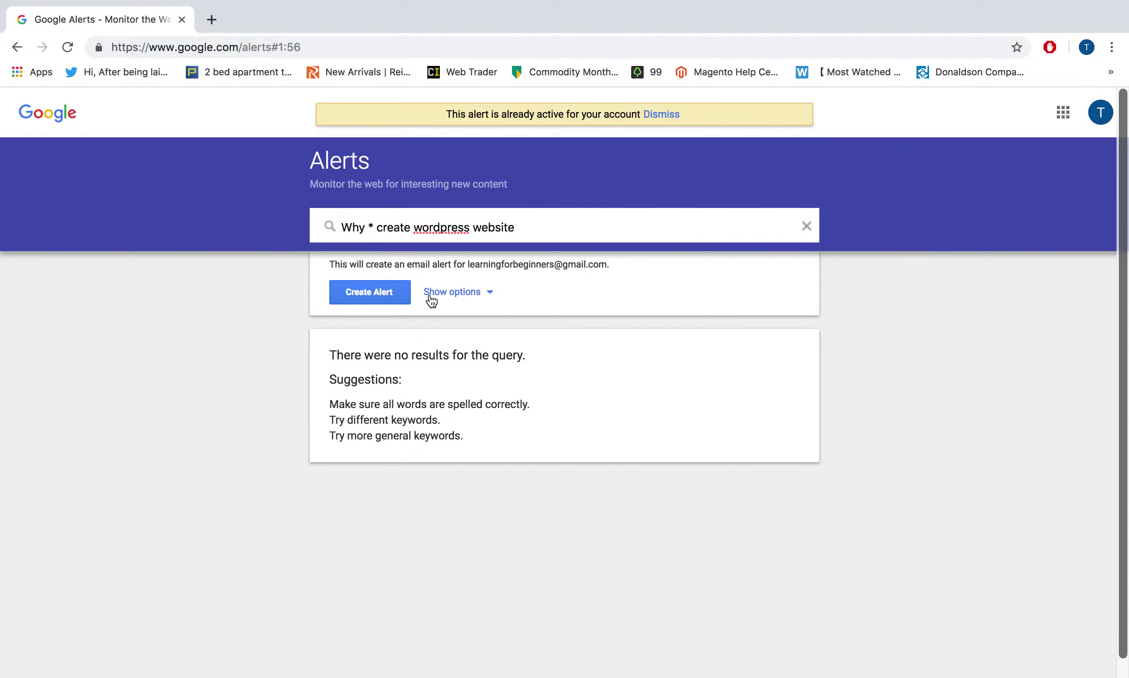
click(431, 295)
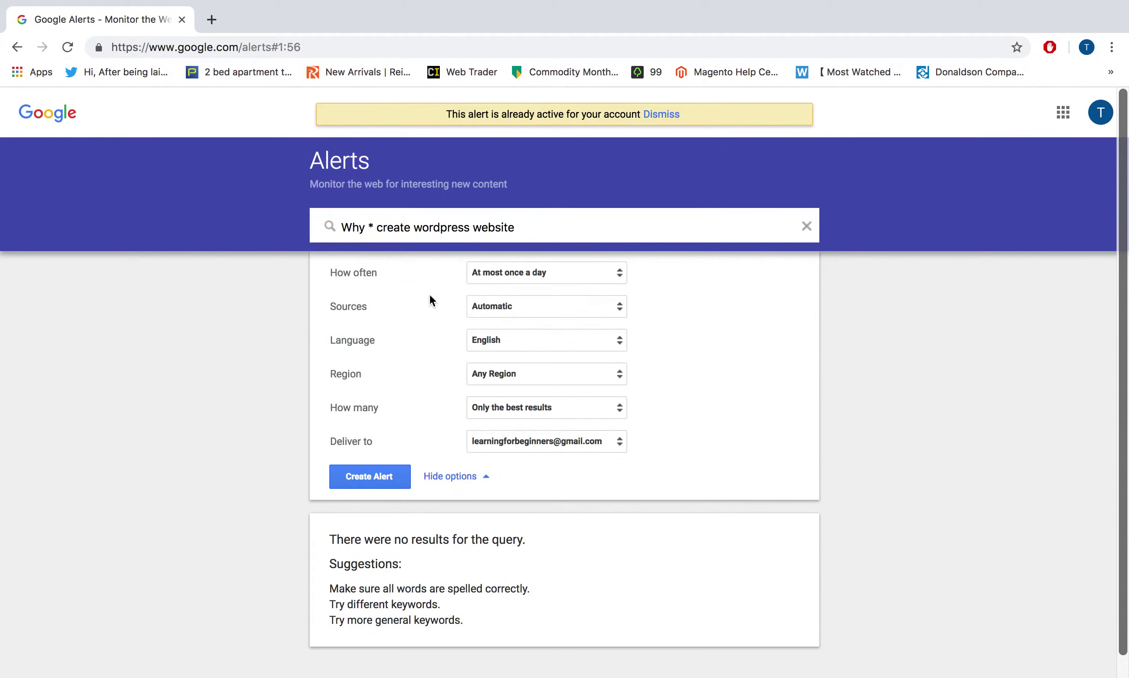
click(489, 411)
click(490, 436)
click(386, 477)
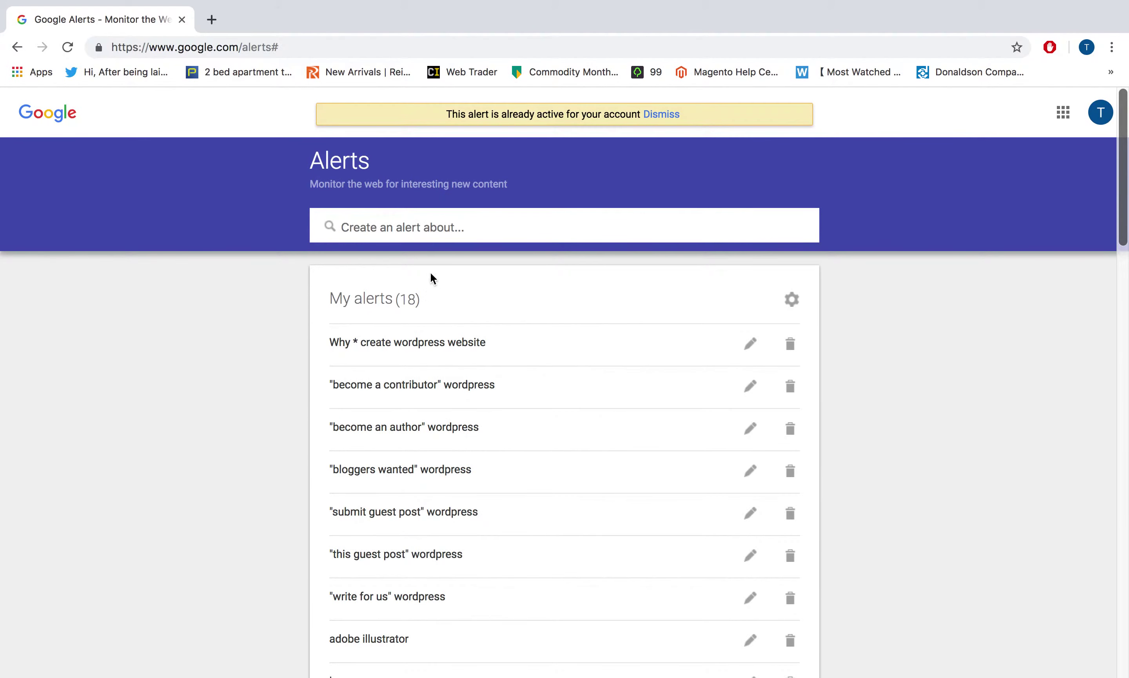
Step: Create the alert 'Will * create wordpress website' with How many set to All results
text(Will)
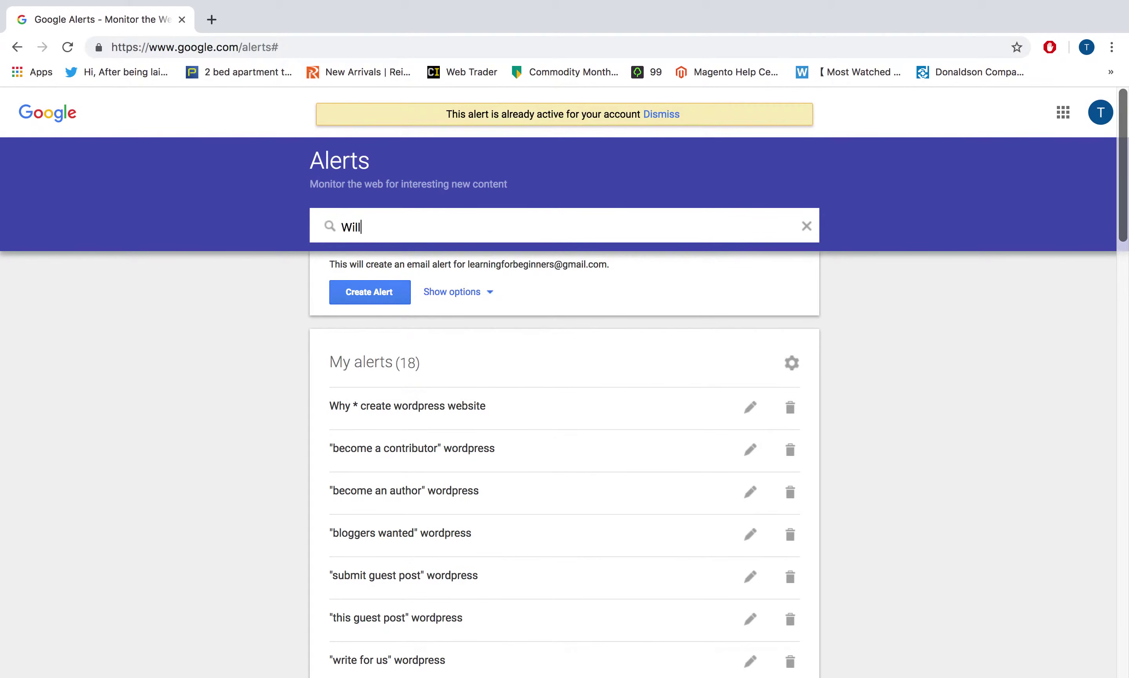
text( * create wordpress website)
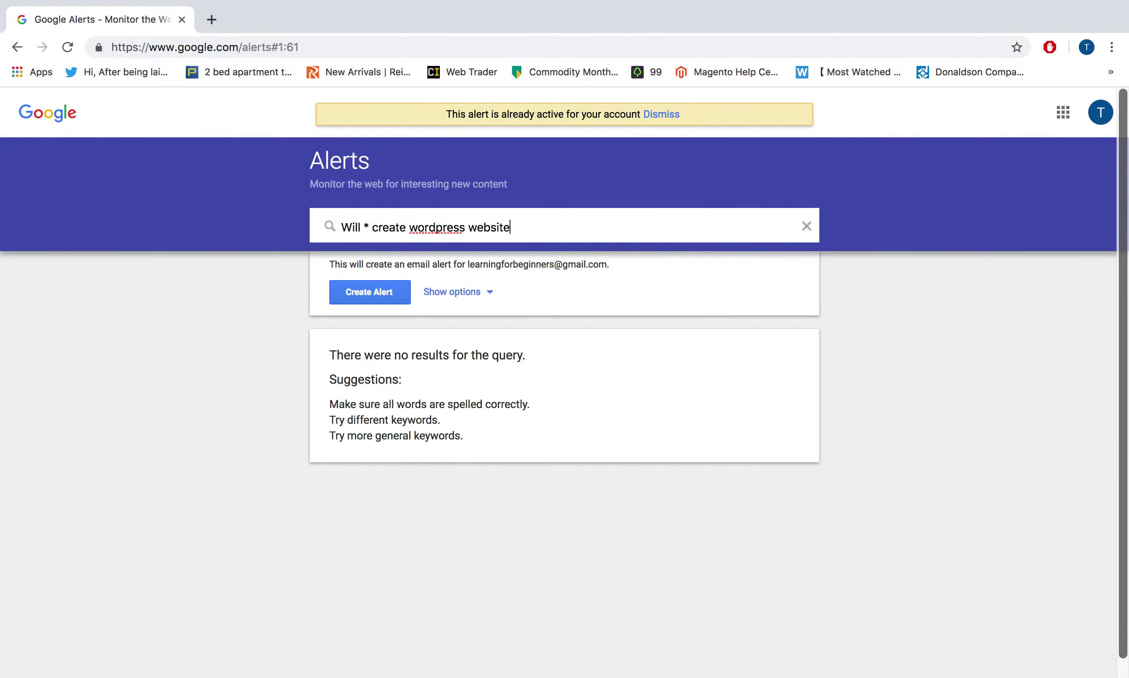
click(466, 289)
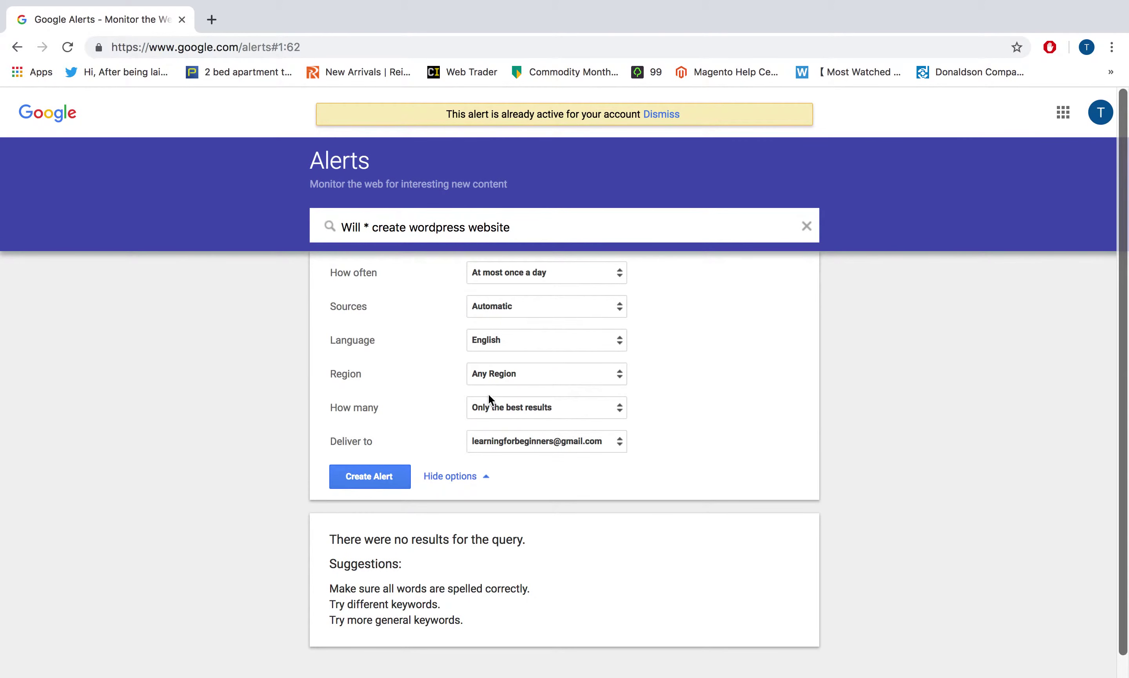
right_click(489, 409)
click(489, 408)
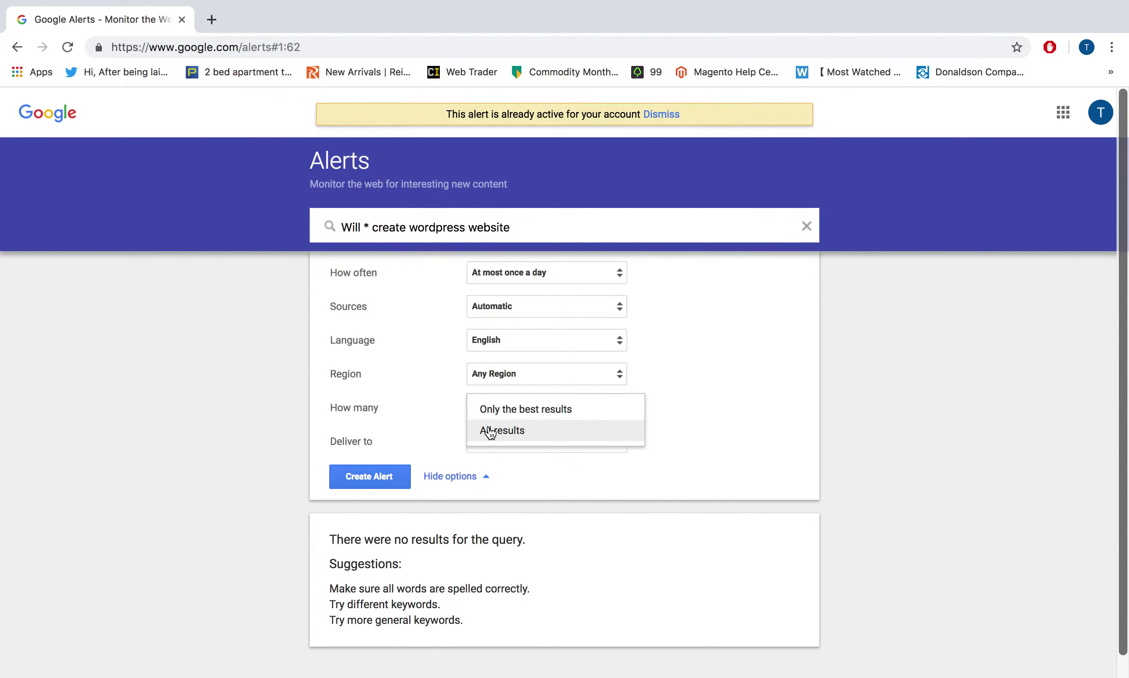
click(489, 429)
click(395, 475)
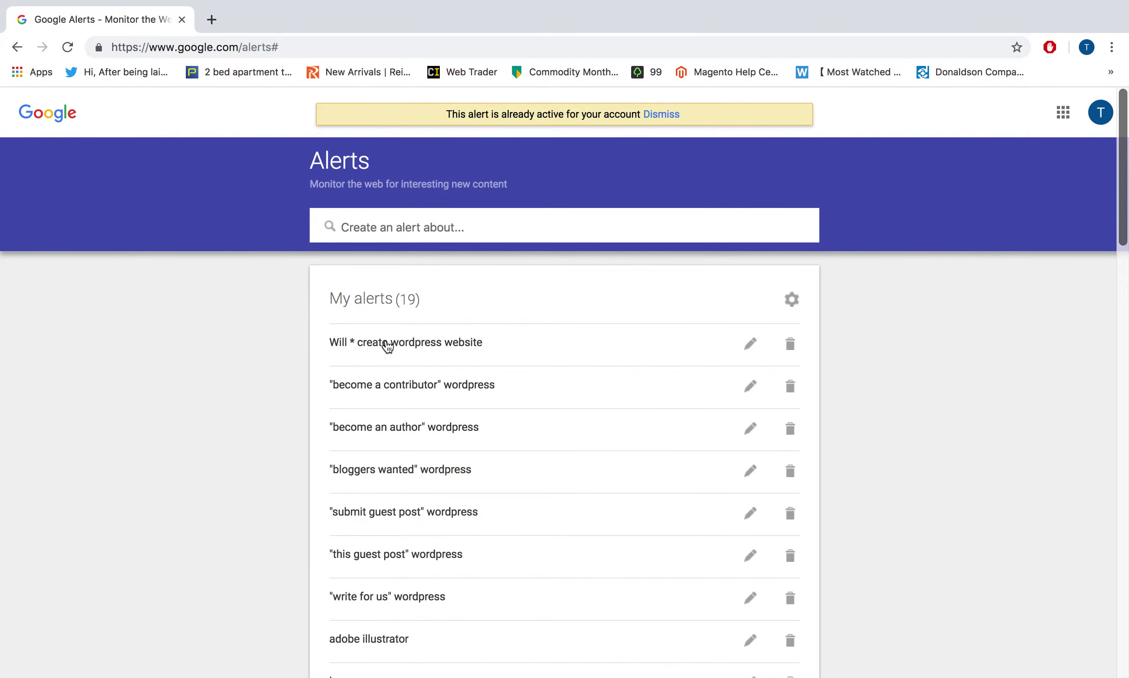
Step: Expand My alerts with Show all alerts to list all 19 alerts
scroll(388, 347, down, 1)
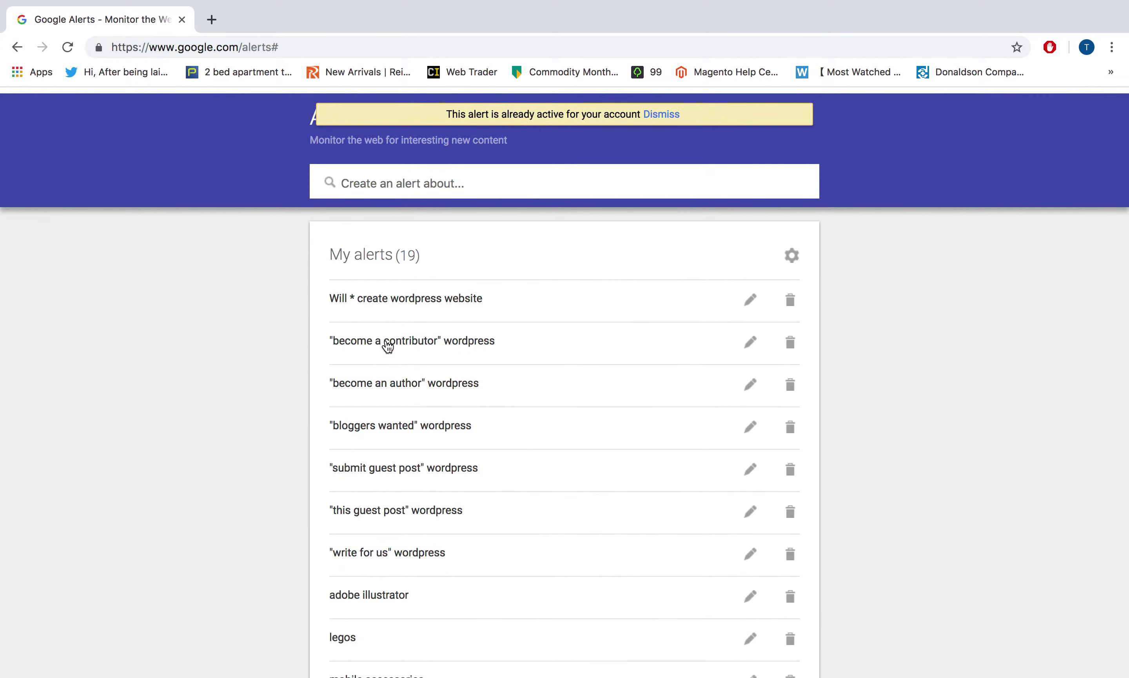
scroll(388, 347, down, 6)
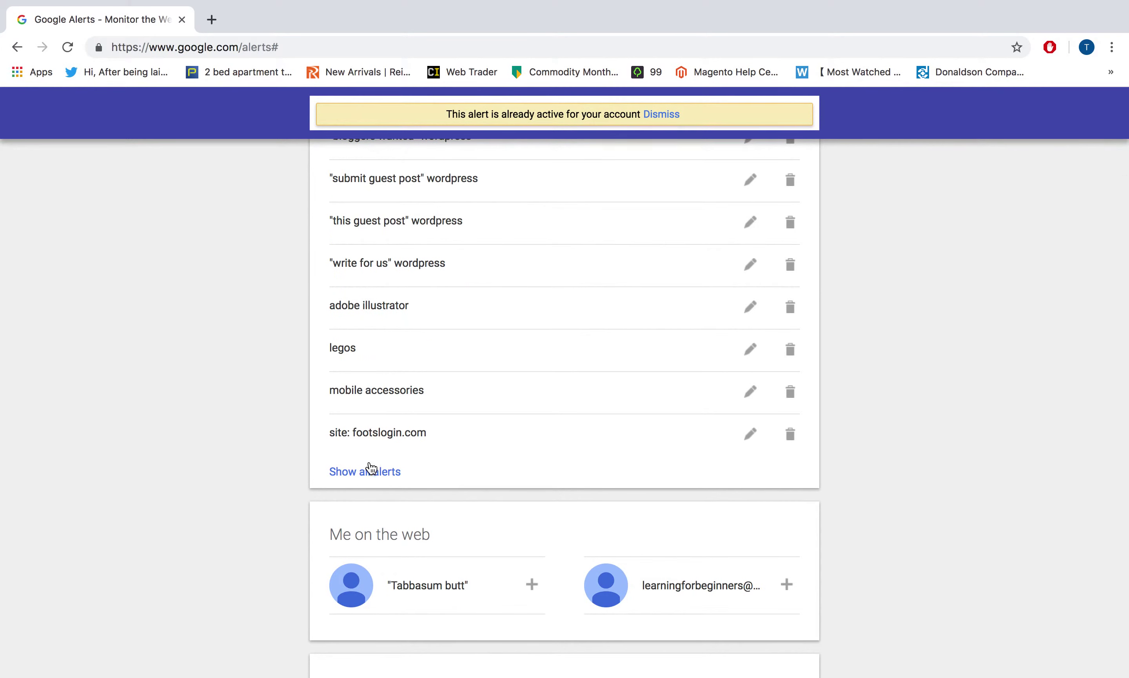
click(369, 471)
scroll(368, 472, down, 4)
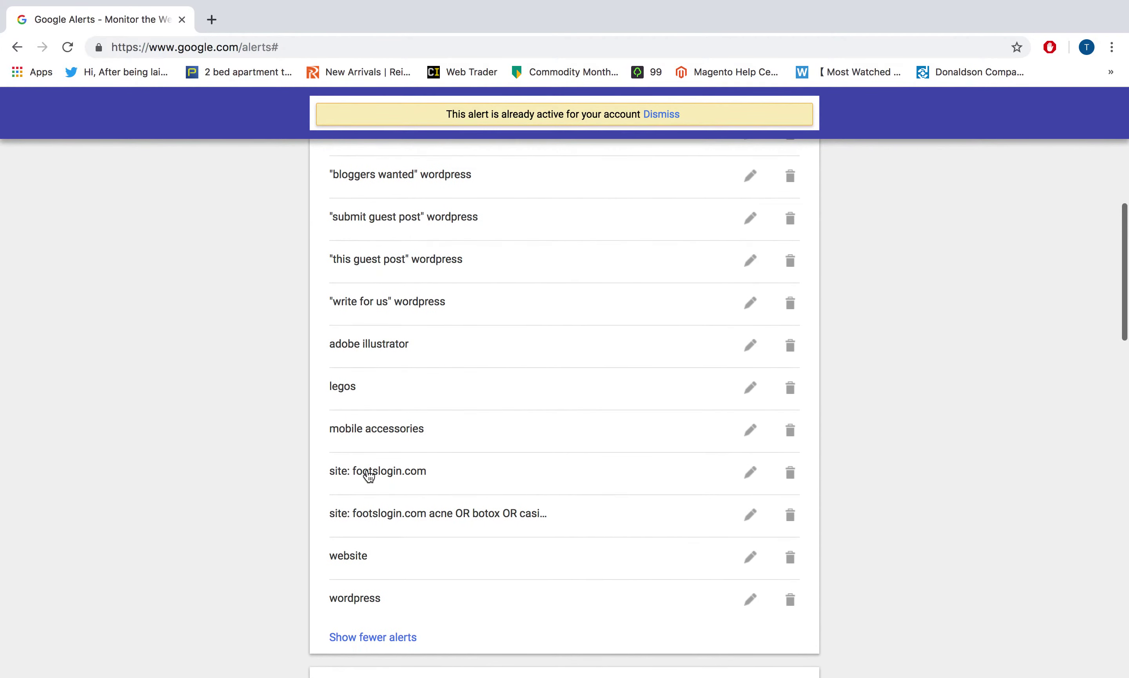